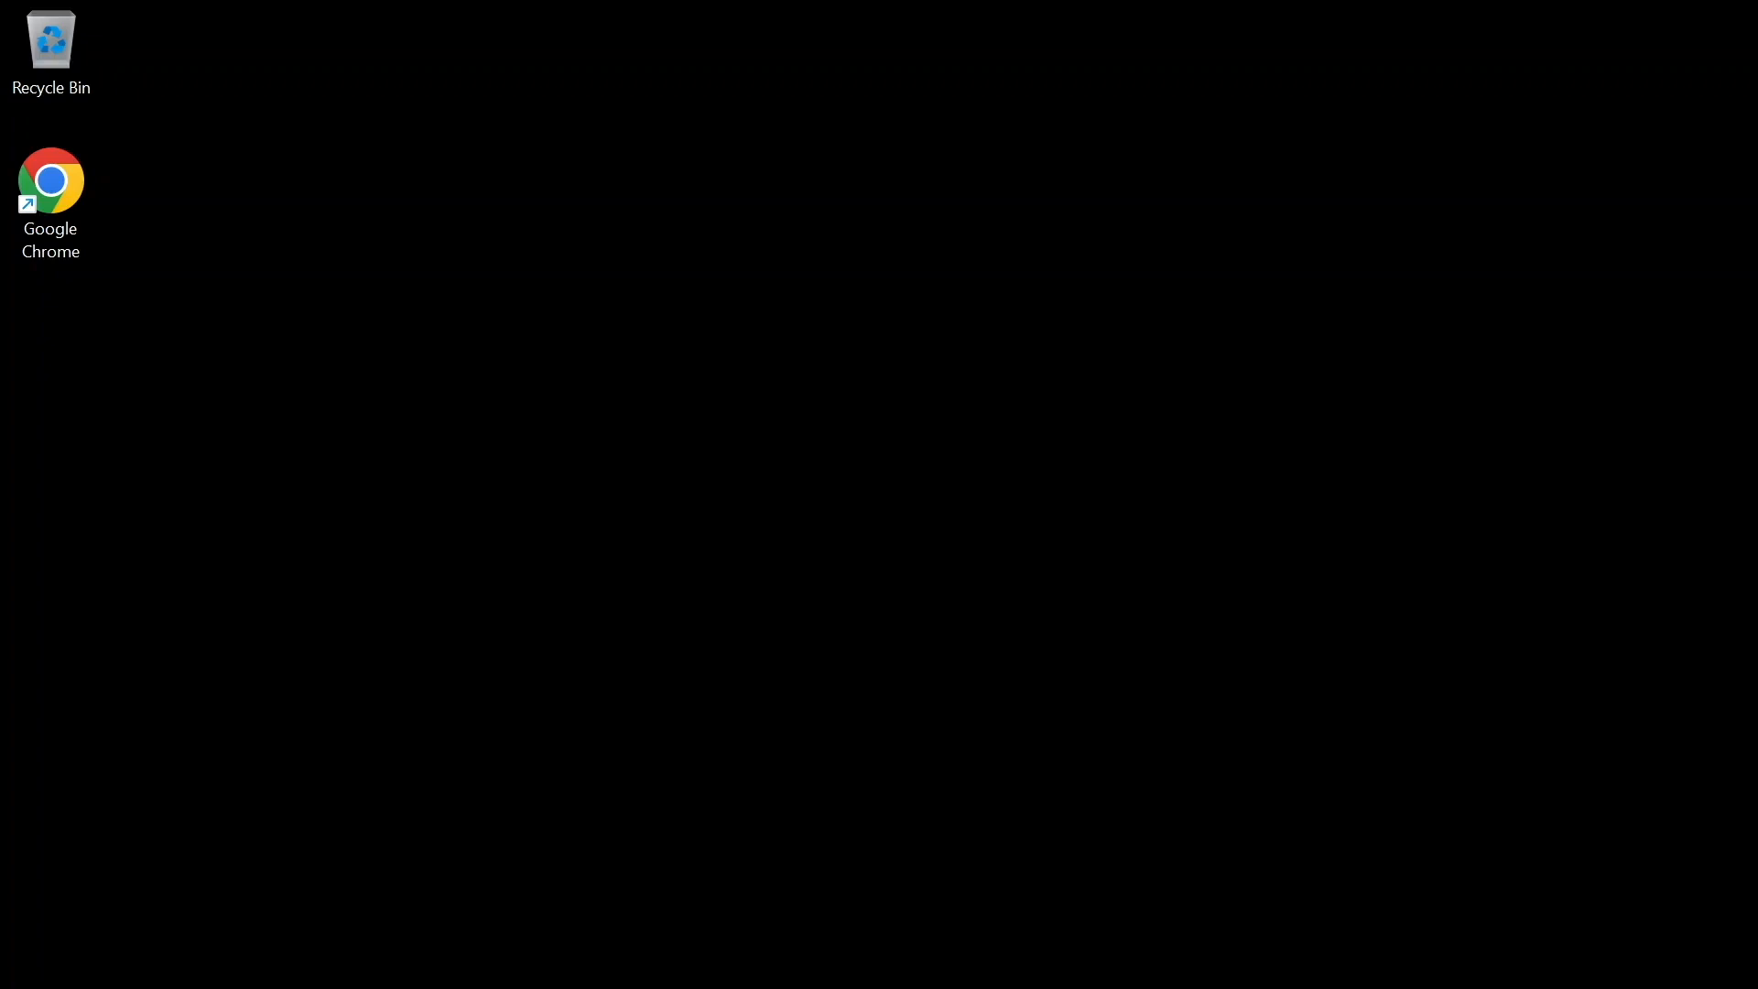
- Search for "hyper", open the Windows features dialog, and expand Hyper-V with its Management Tools and Platform entries
{"action": "key", "text": "super"}
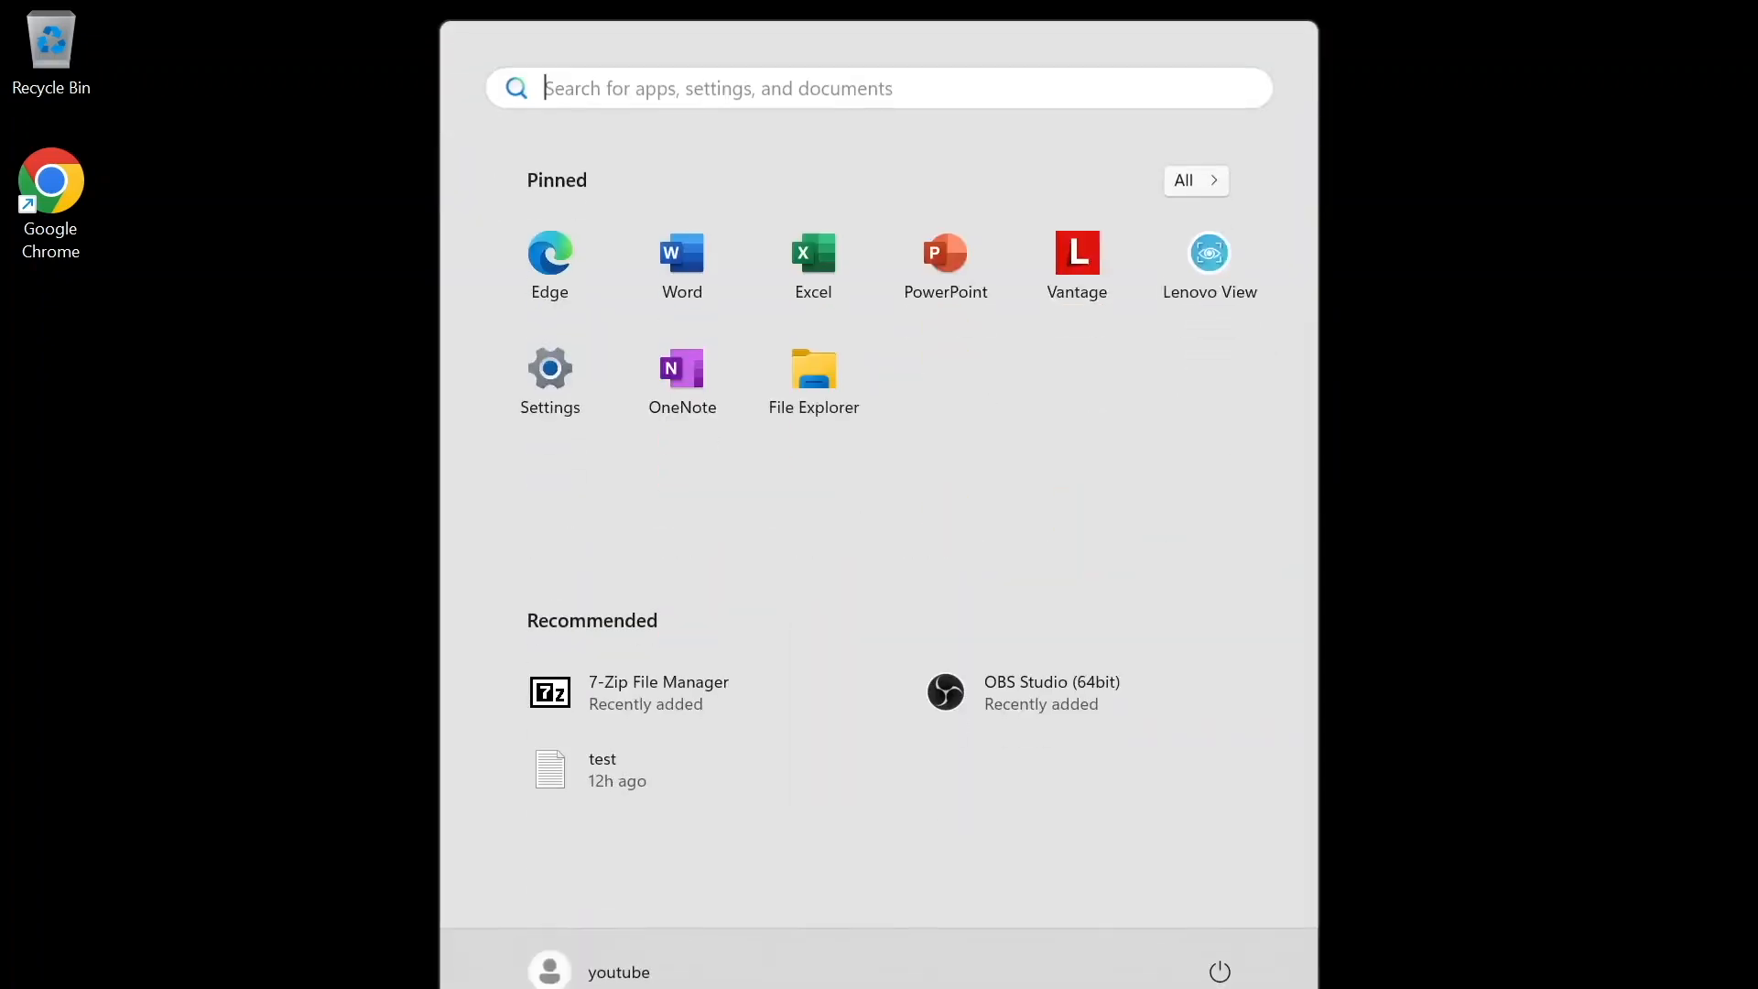
{"action": "type", "text": "hyper"}
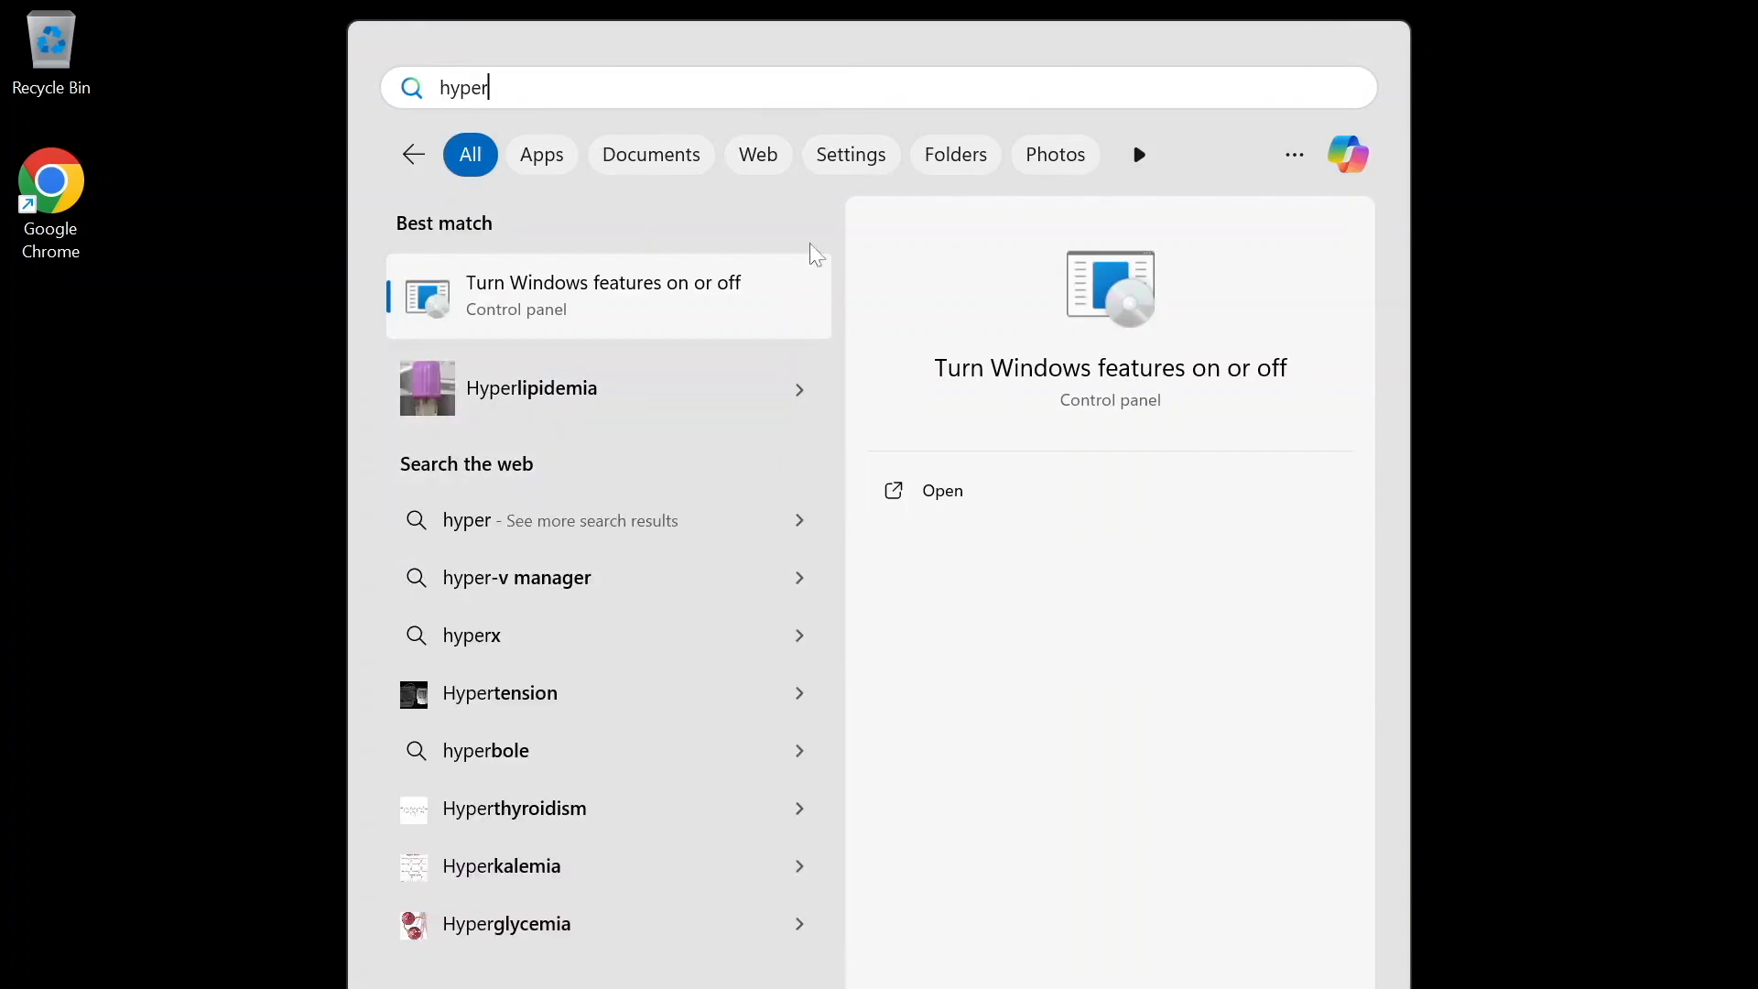
{"action": "left_click", "coordinate": [638, 300]}
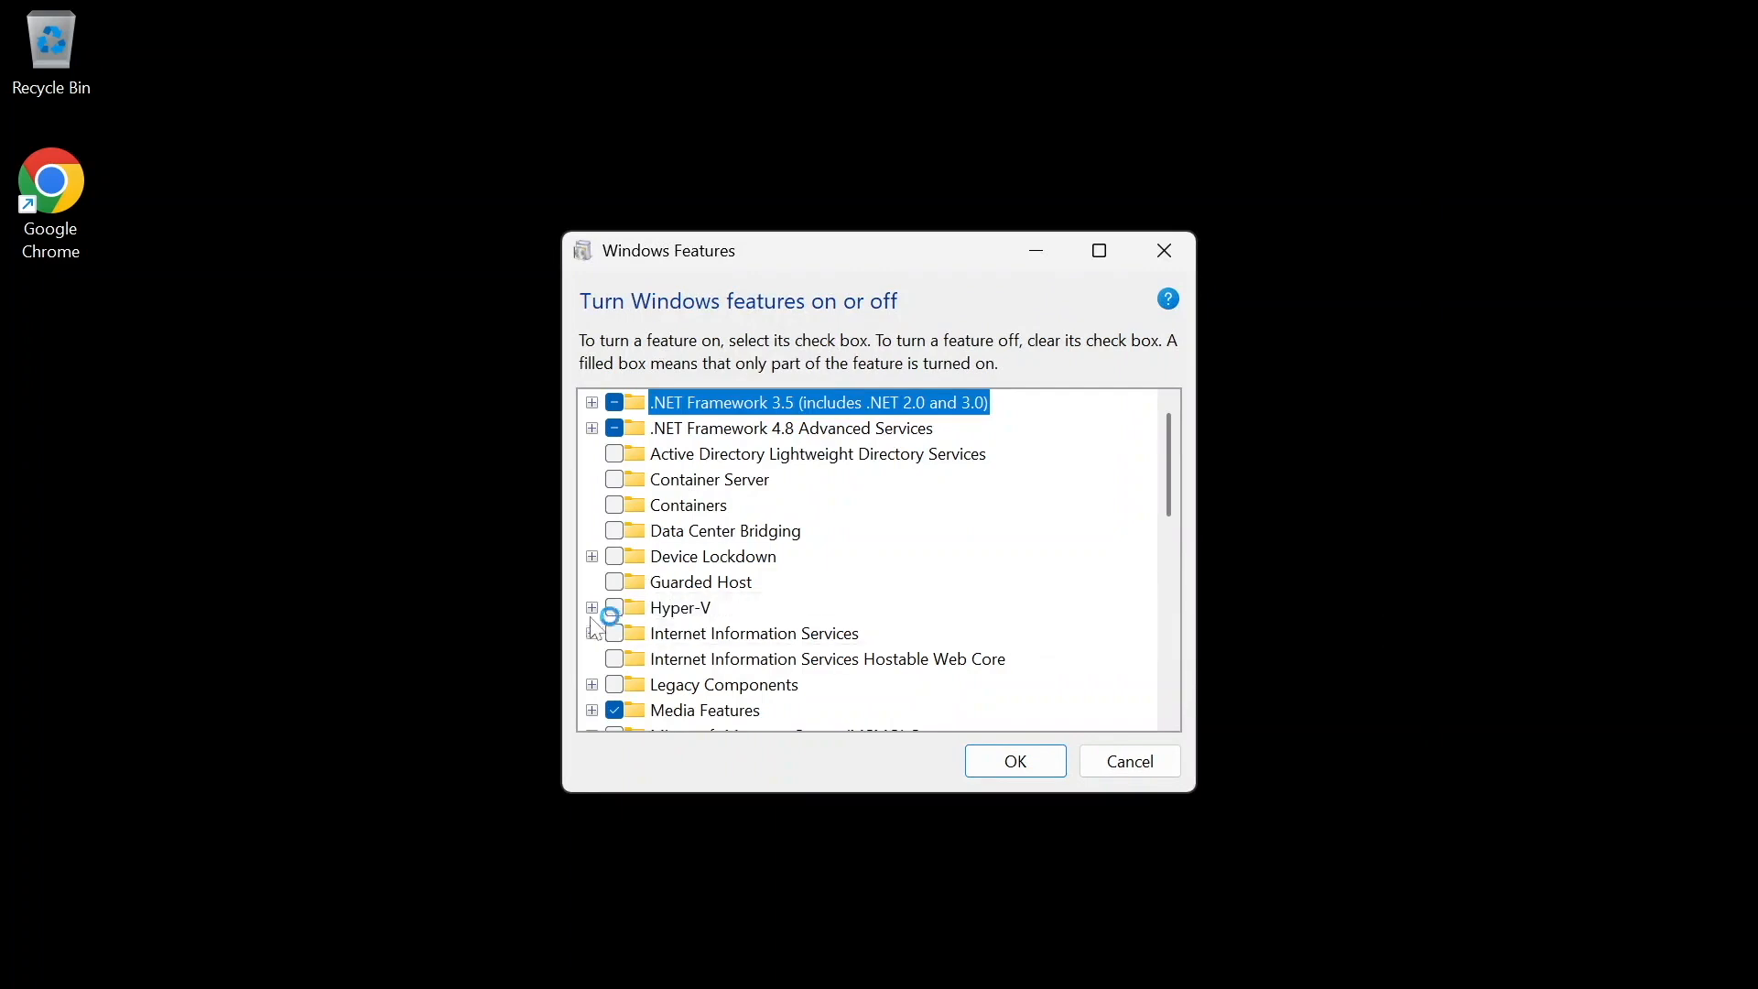
{"action": "left_click", "coordinate": [592, 608]}
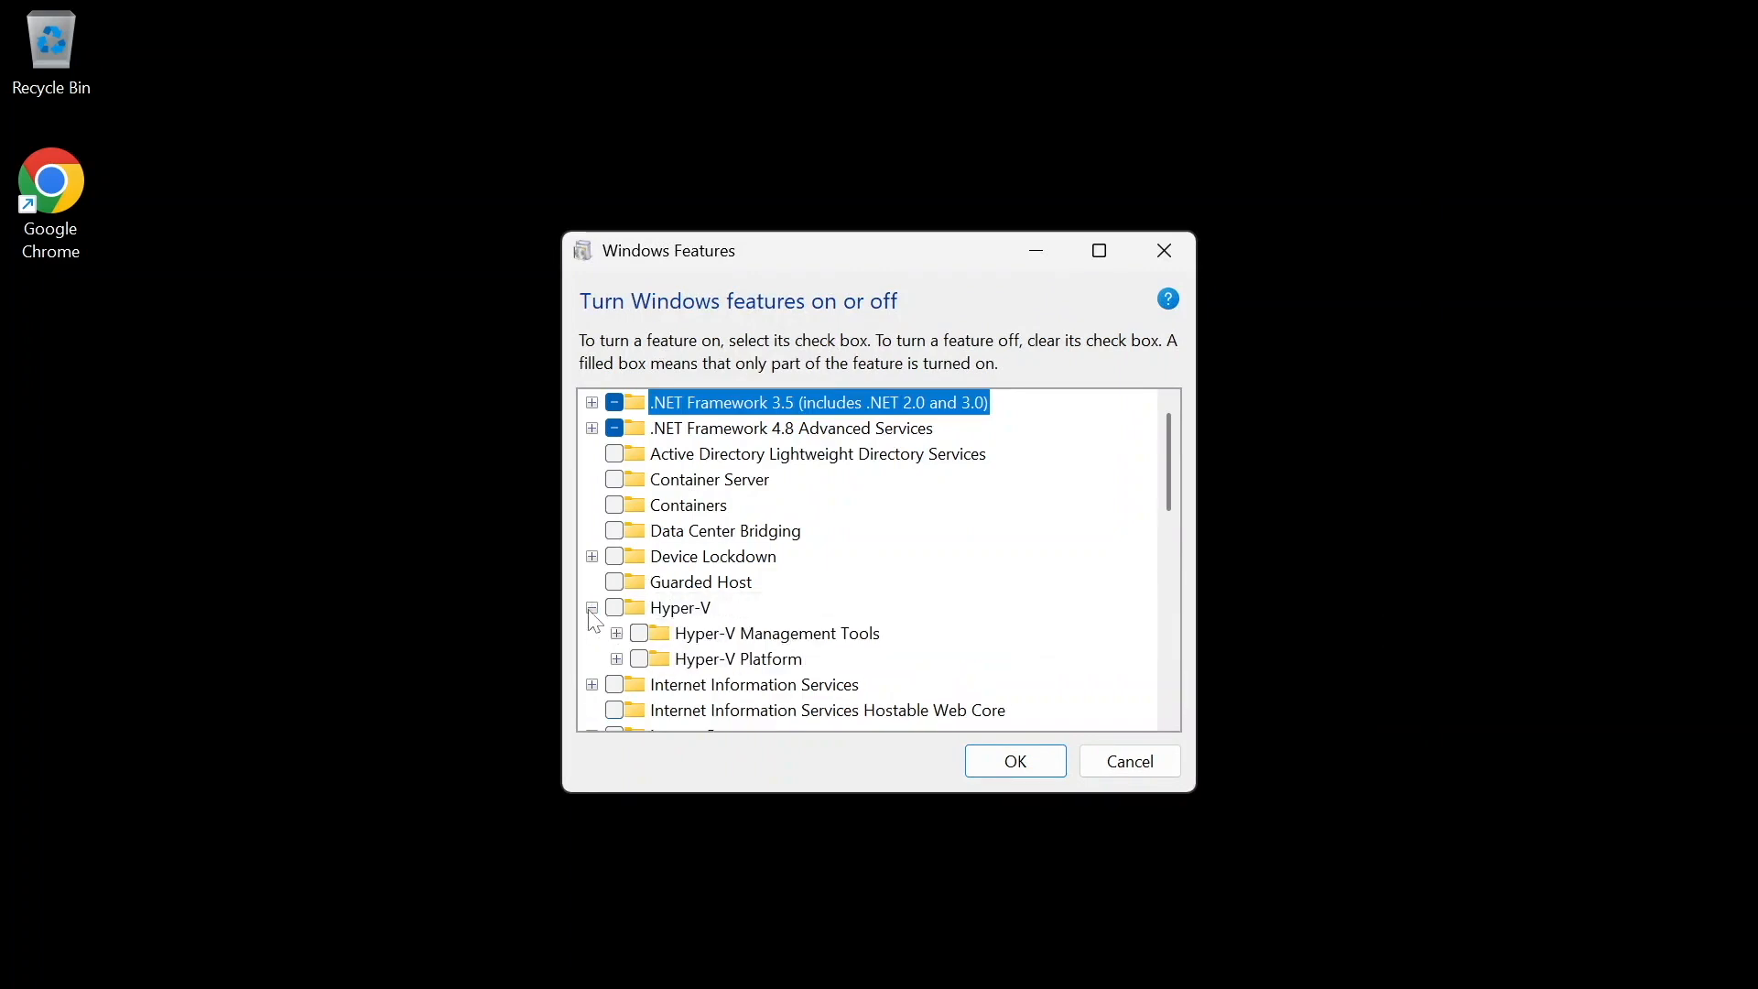
{"action": "left_click", "coordinate": [617, 635]}
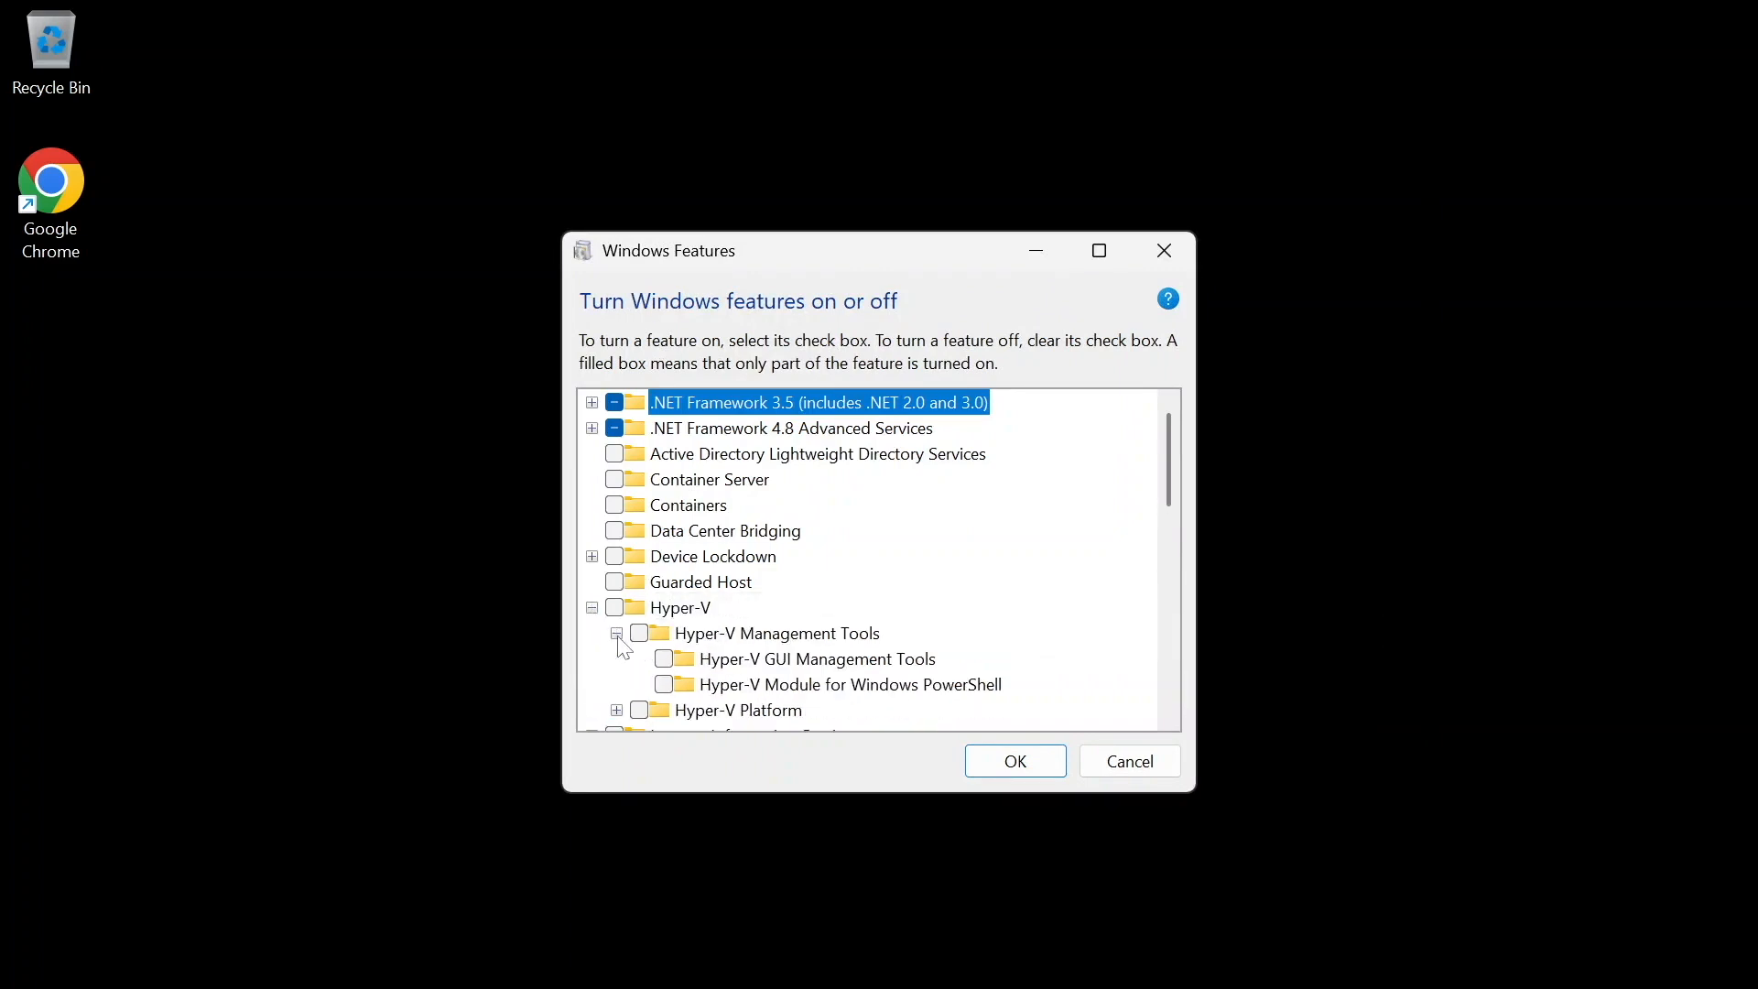
{"action": "left_click", "coordinate": [617, 711]}
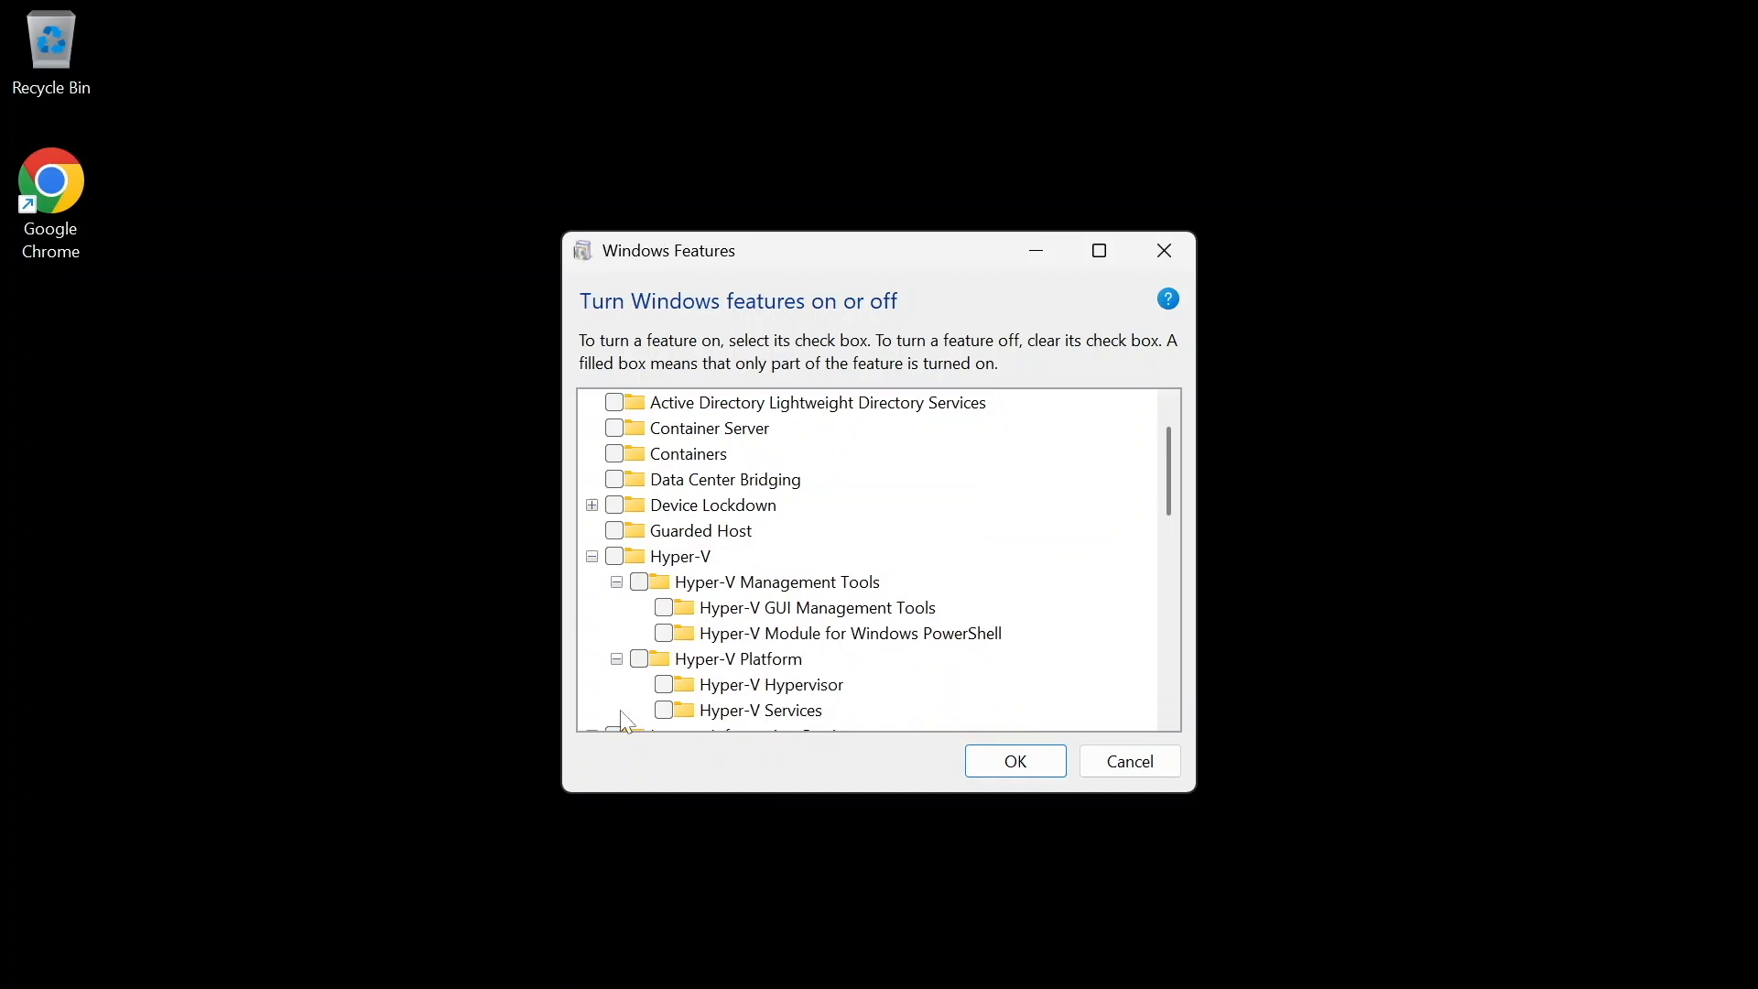
- Try to turn on Hyper-V Platform, including Hyper-V Hypervisor and Hyper-V Services, and dismiss the error dialogs
{"action": "left_click", "coordinate": [640, 660]}
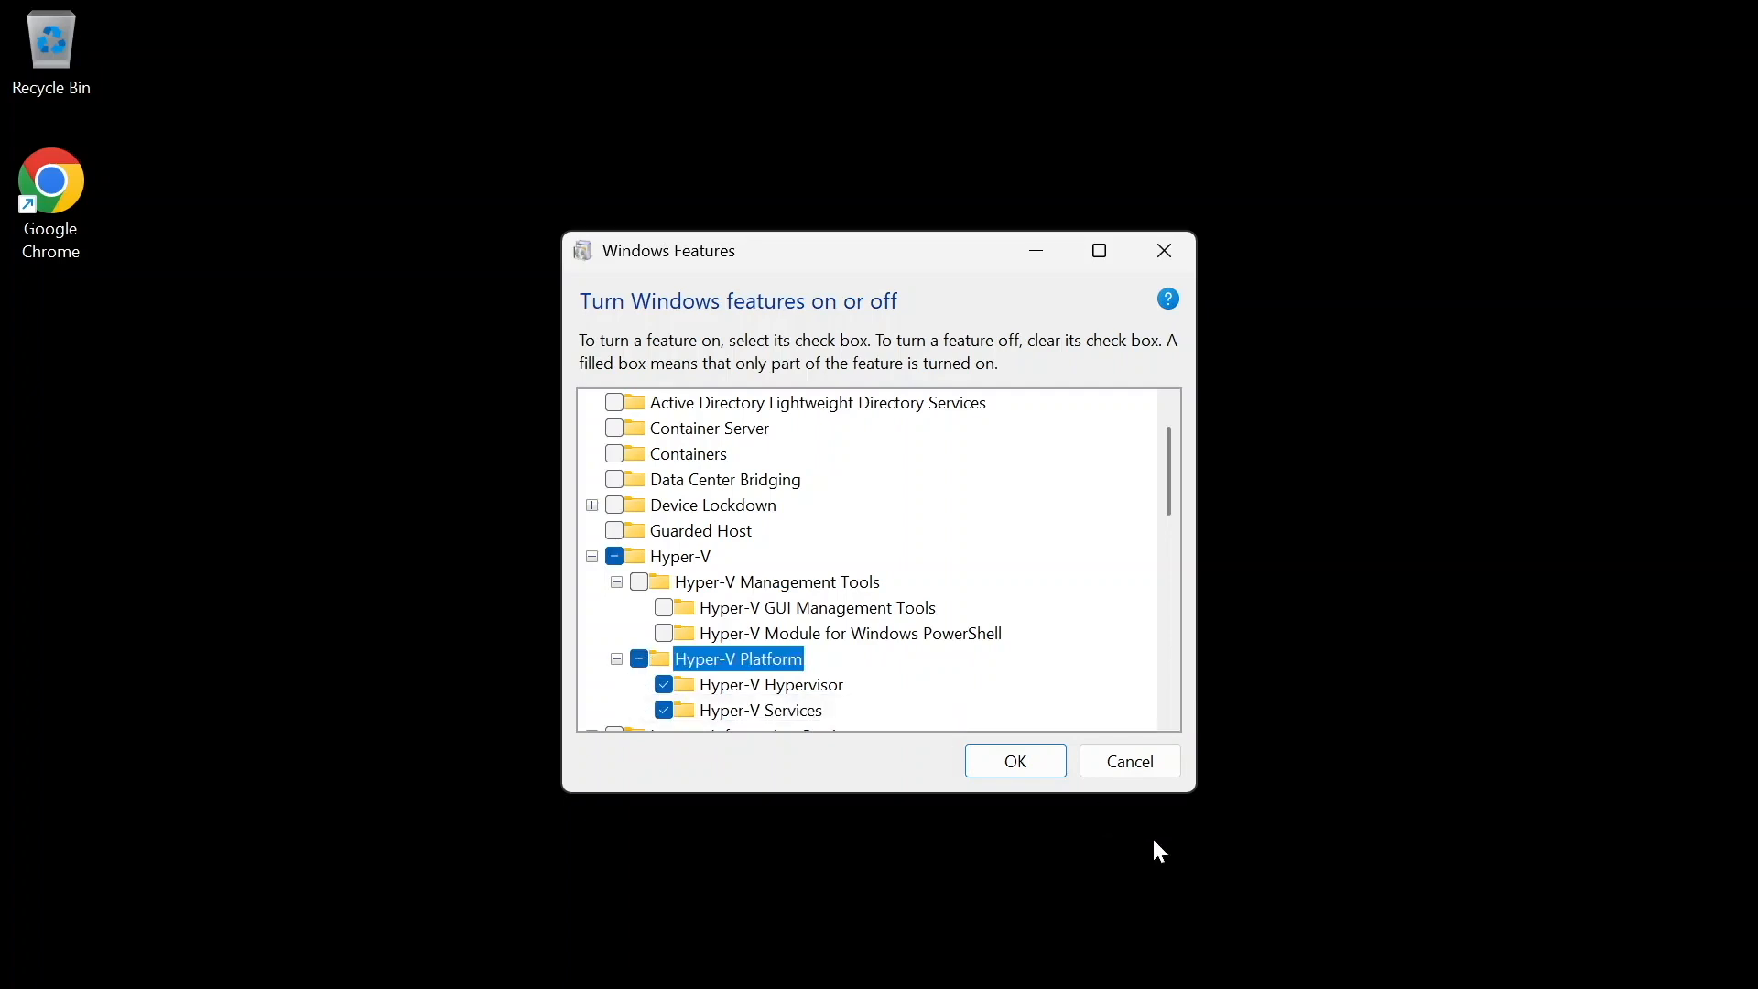
{"action": "left_click", "coordinate": [1044, 771]}
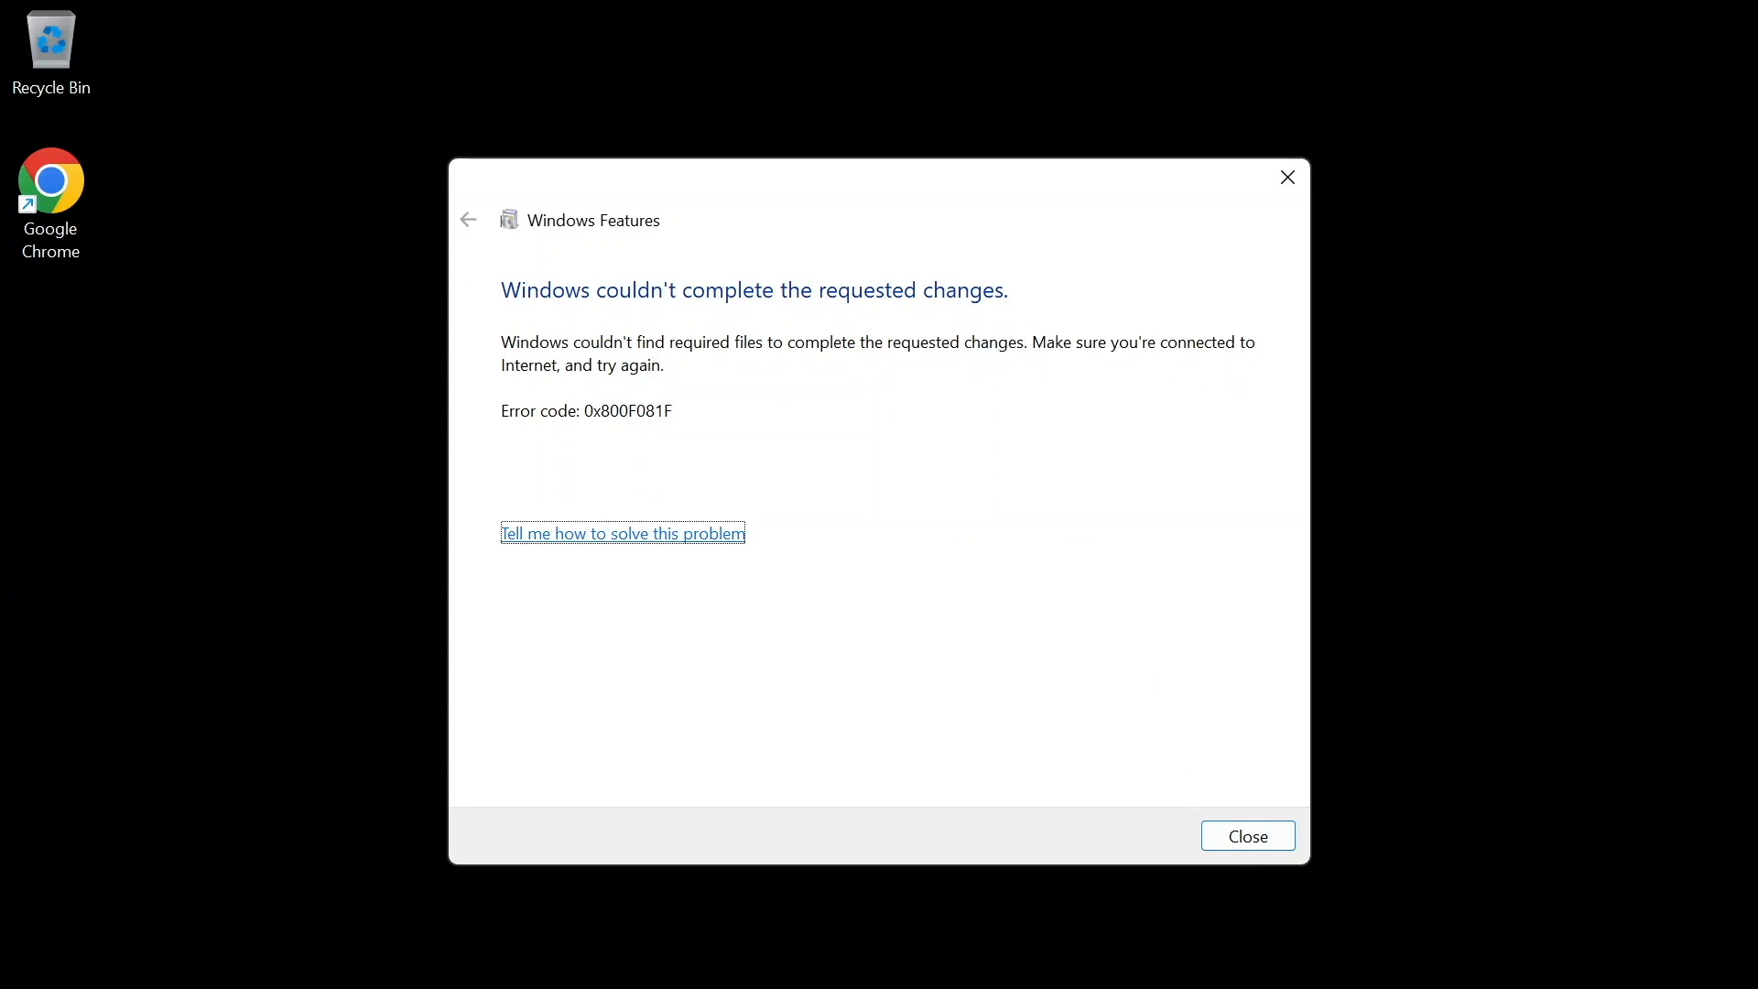
{"action": "left_click", "coordinate": [1265, 841]}
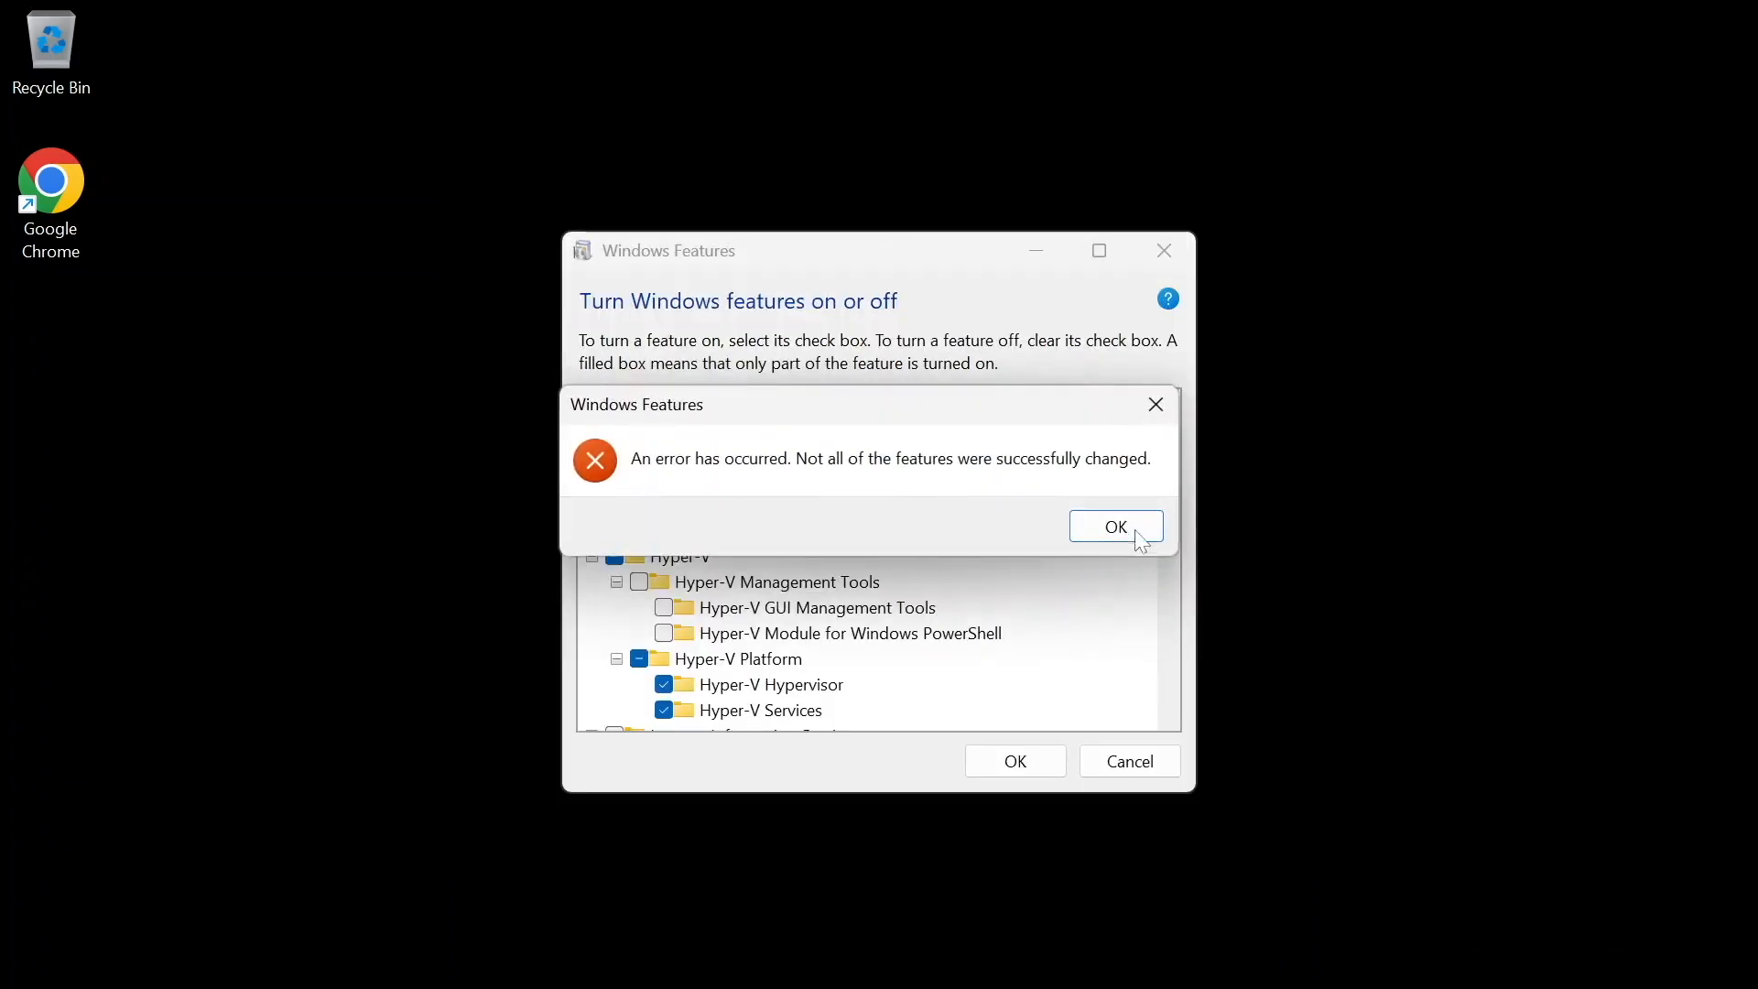
{"action": "left_click", "coordinate": [1122, 529]}
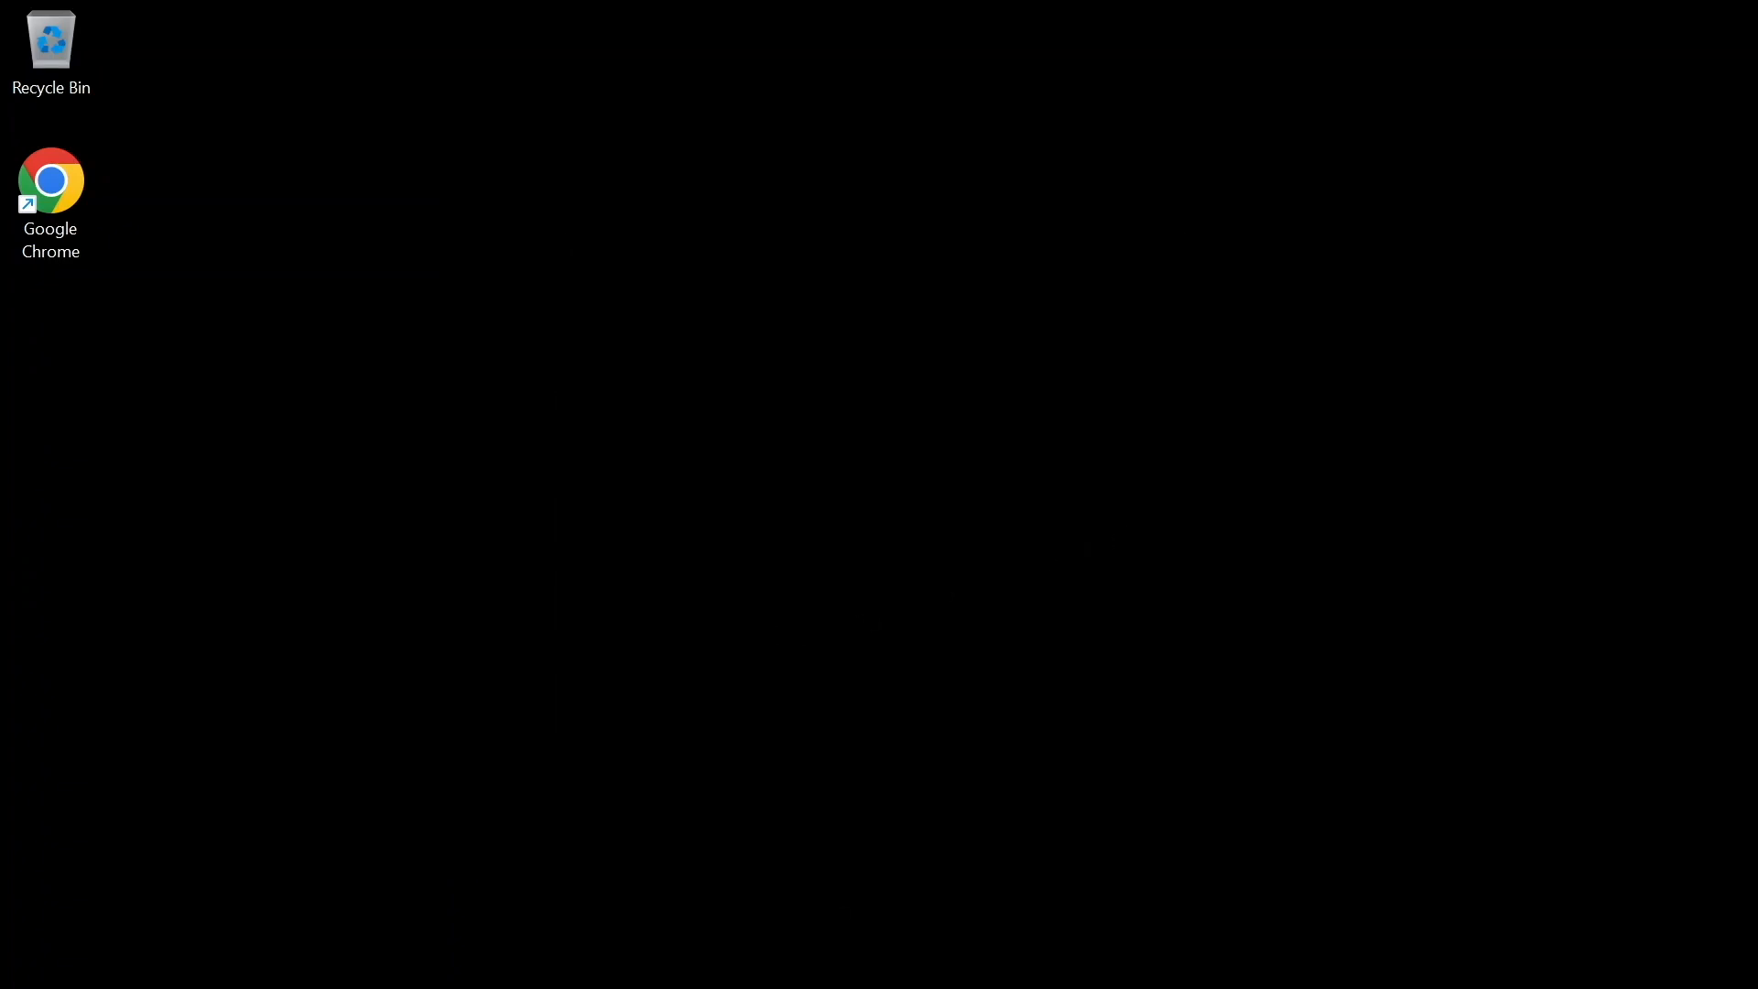
- Reopen the Windows features dialog and turn on the whole Hyper-V feature
{"action": "key", "text": "super"}
{"action": "type", "text": "hyper"}
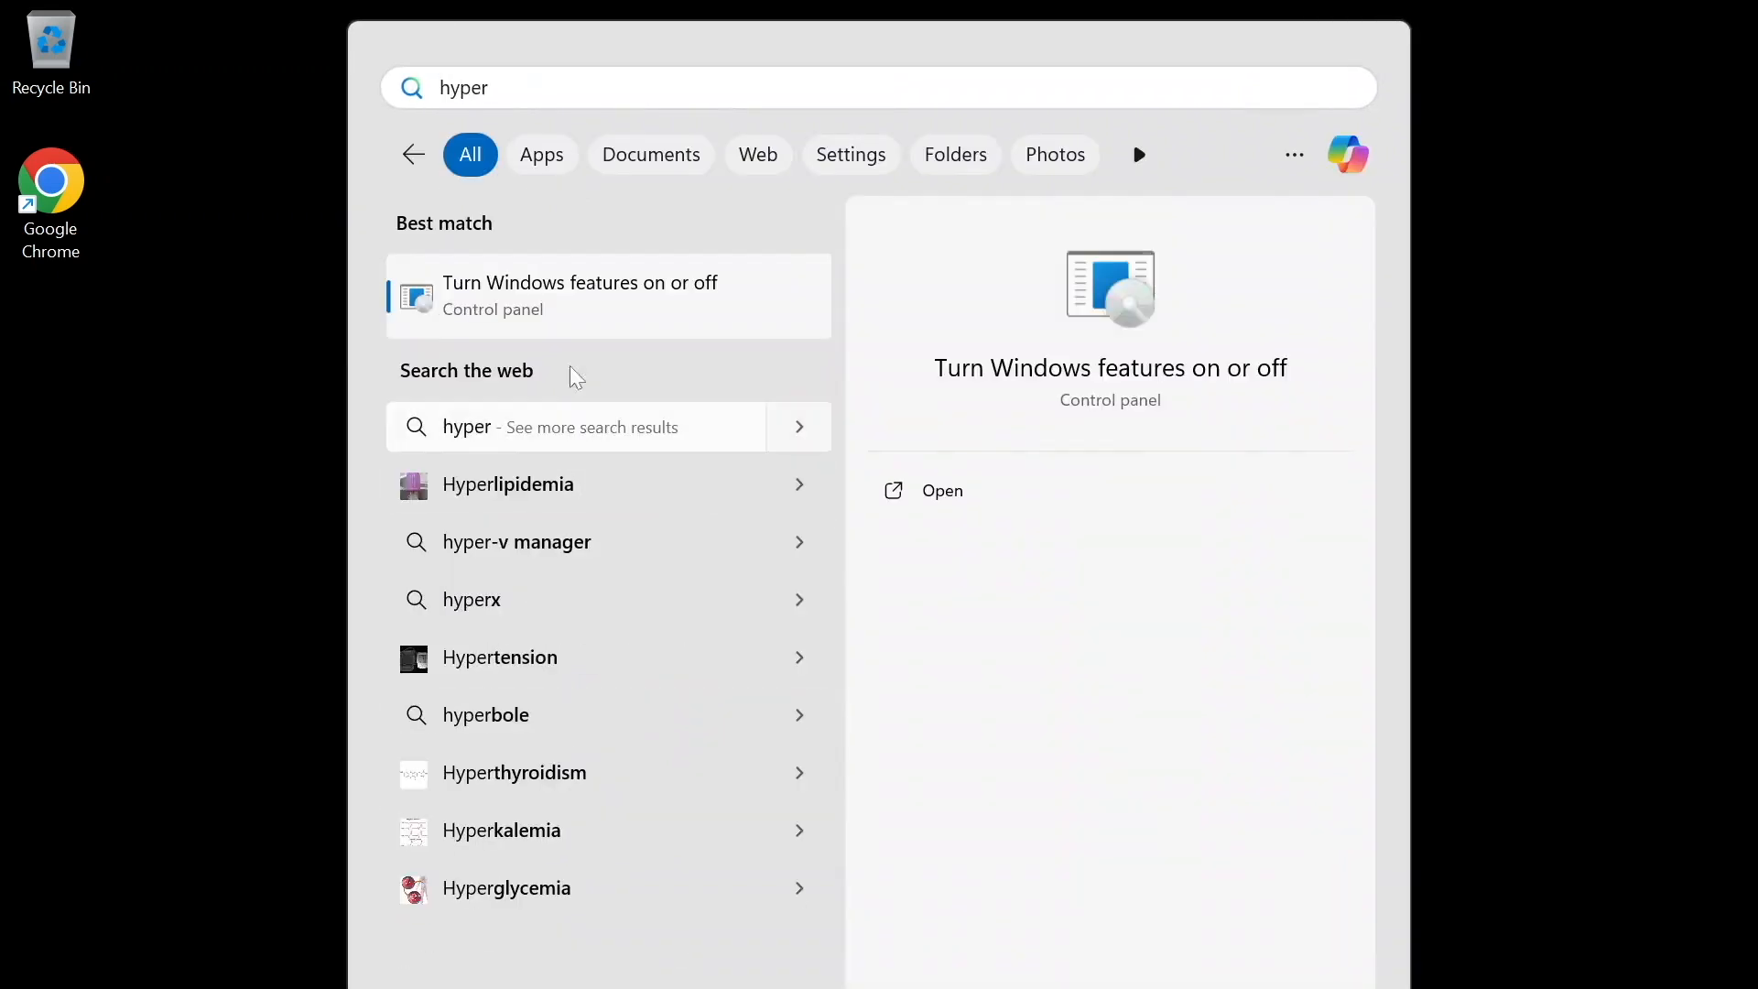
{"action": "left_click", "coordinate": [568, 282]}
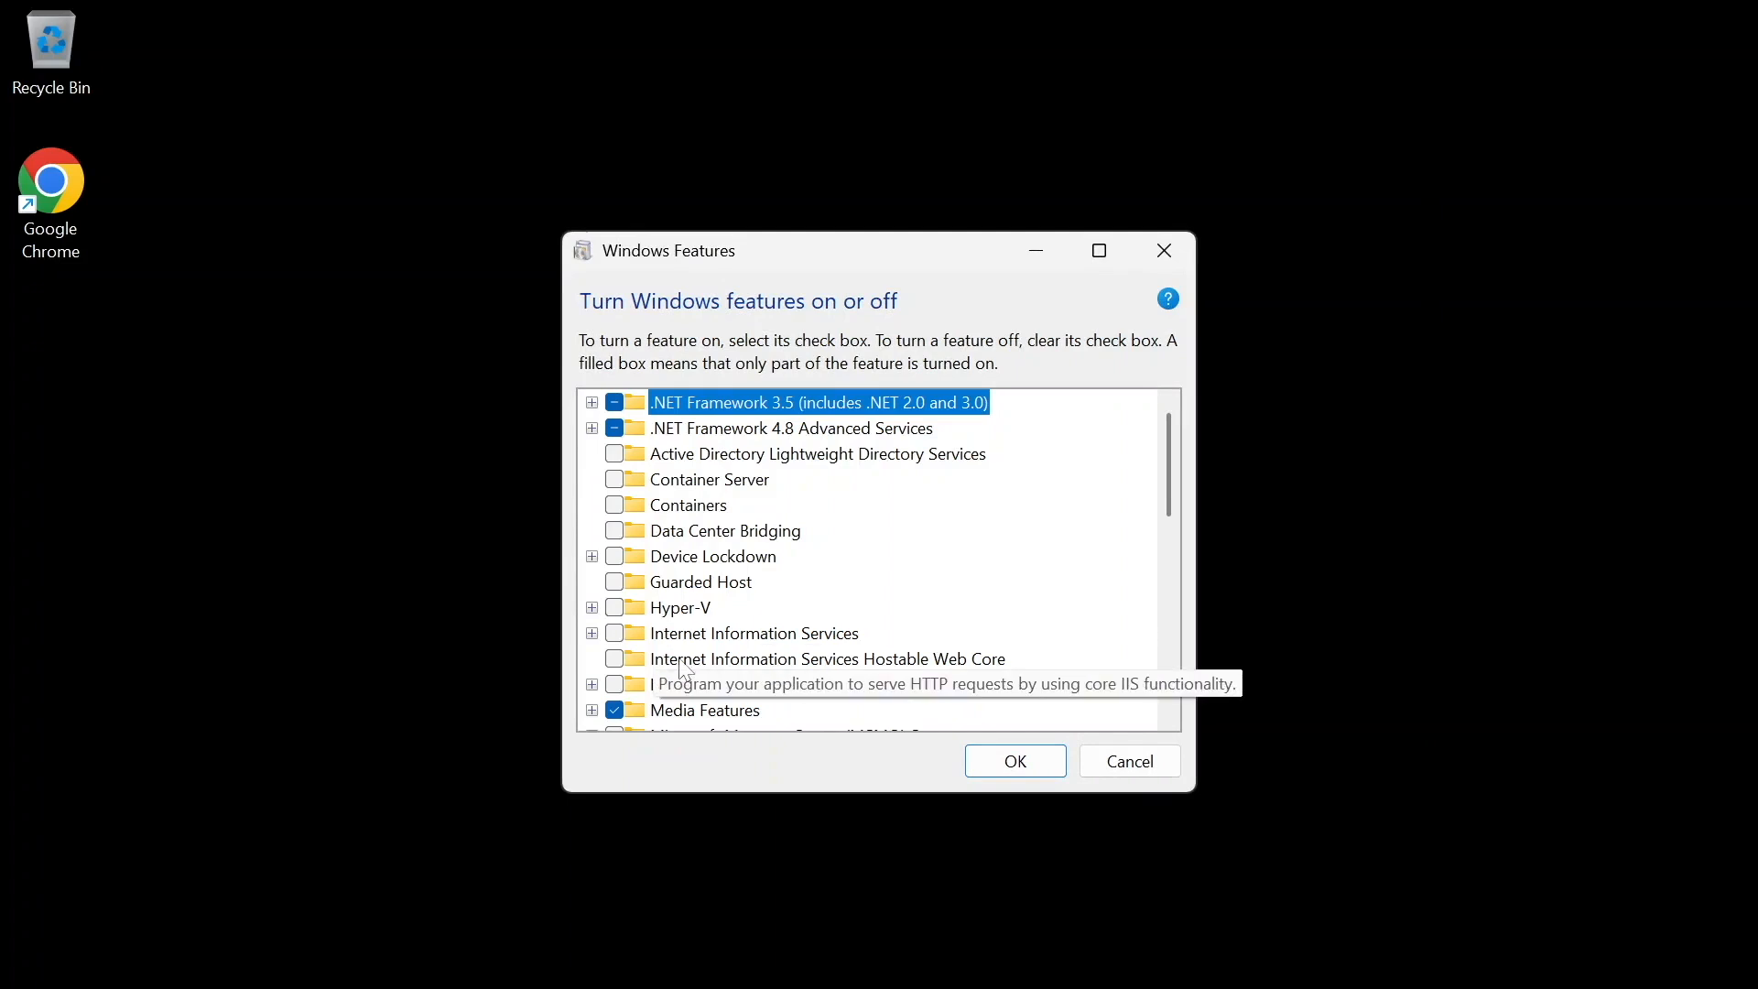
{"action": "left_click", "coordinate": [620, 614]}
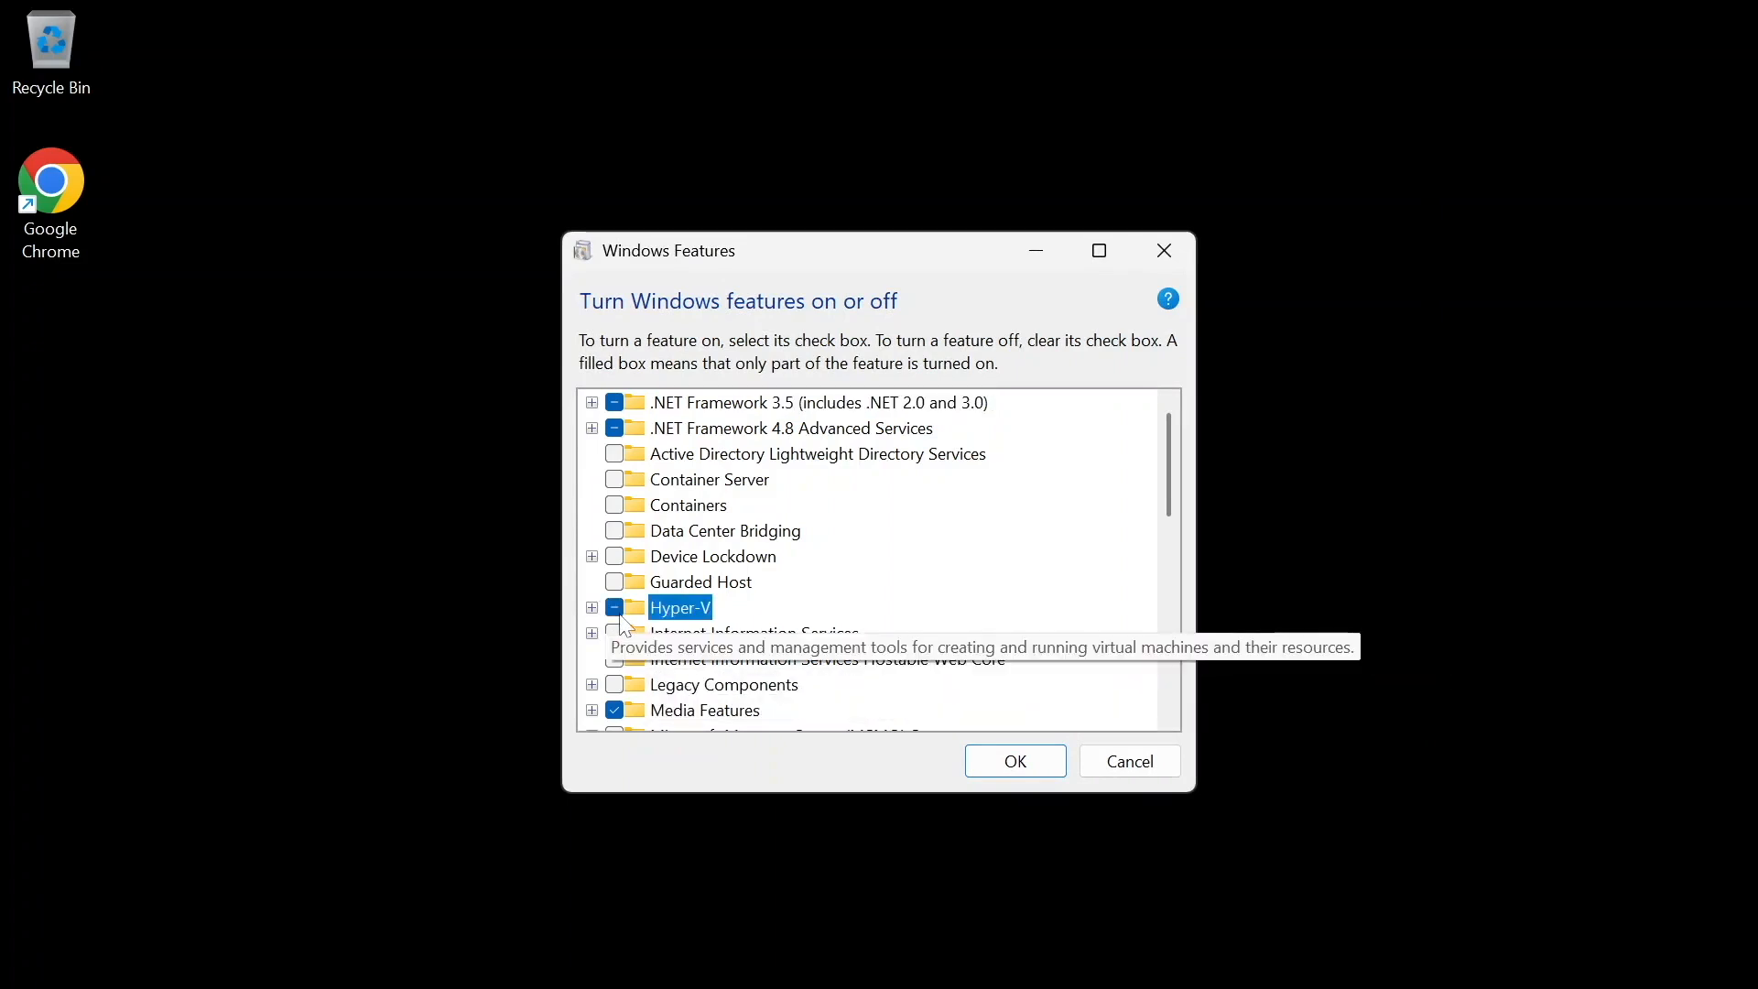
{"action": "left_click", "coordinate": [997, 766]}
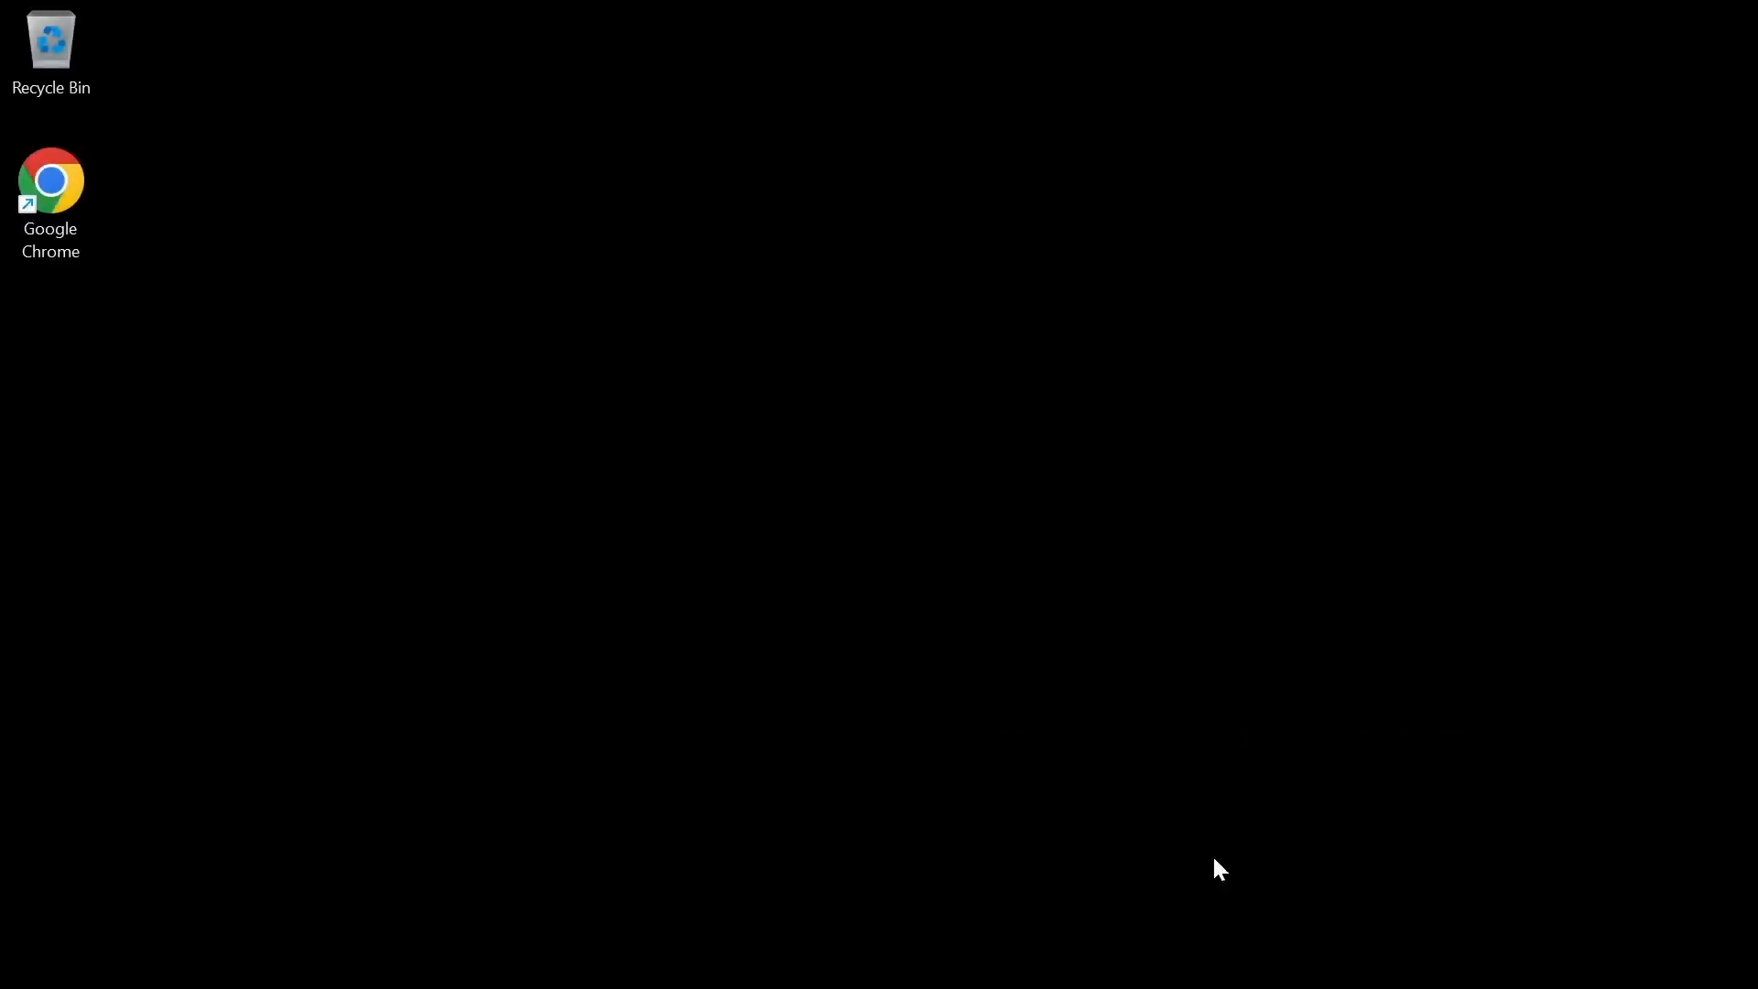
- Open Hyper-V Manager and bring up the Hyper-V Settings for the local server
{"action": "key", "text": "super"}
{"action": "type", "text": "hyp"}
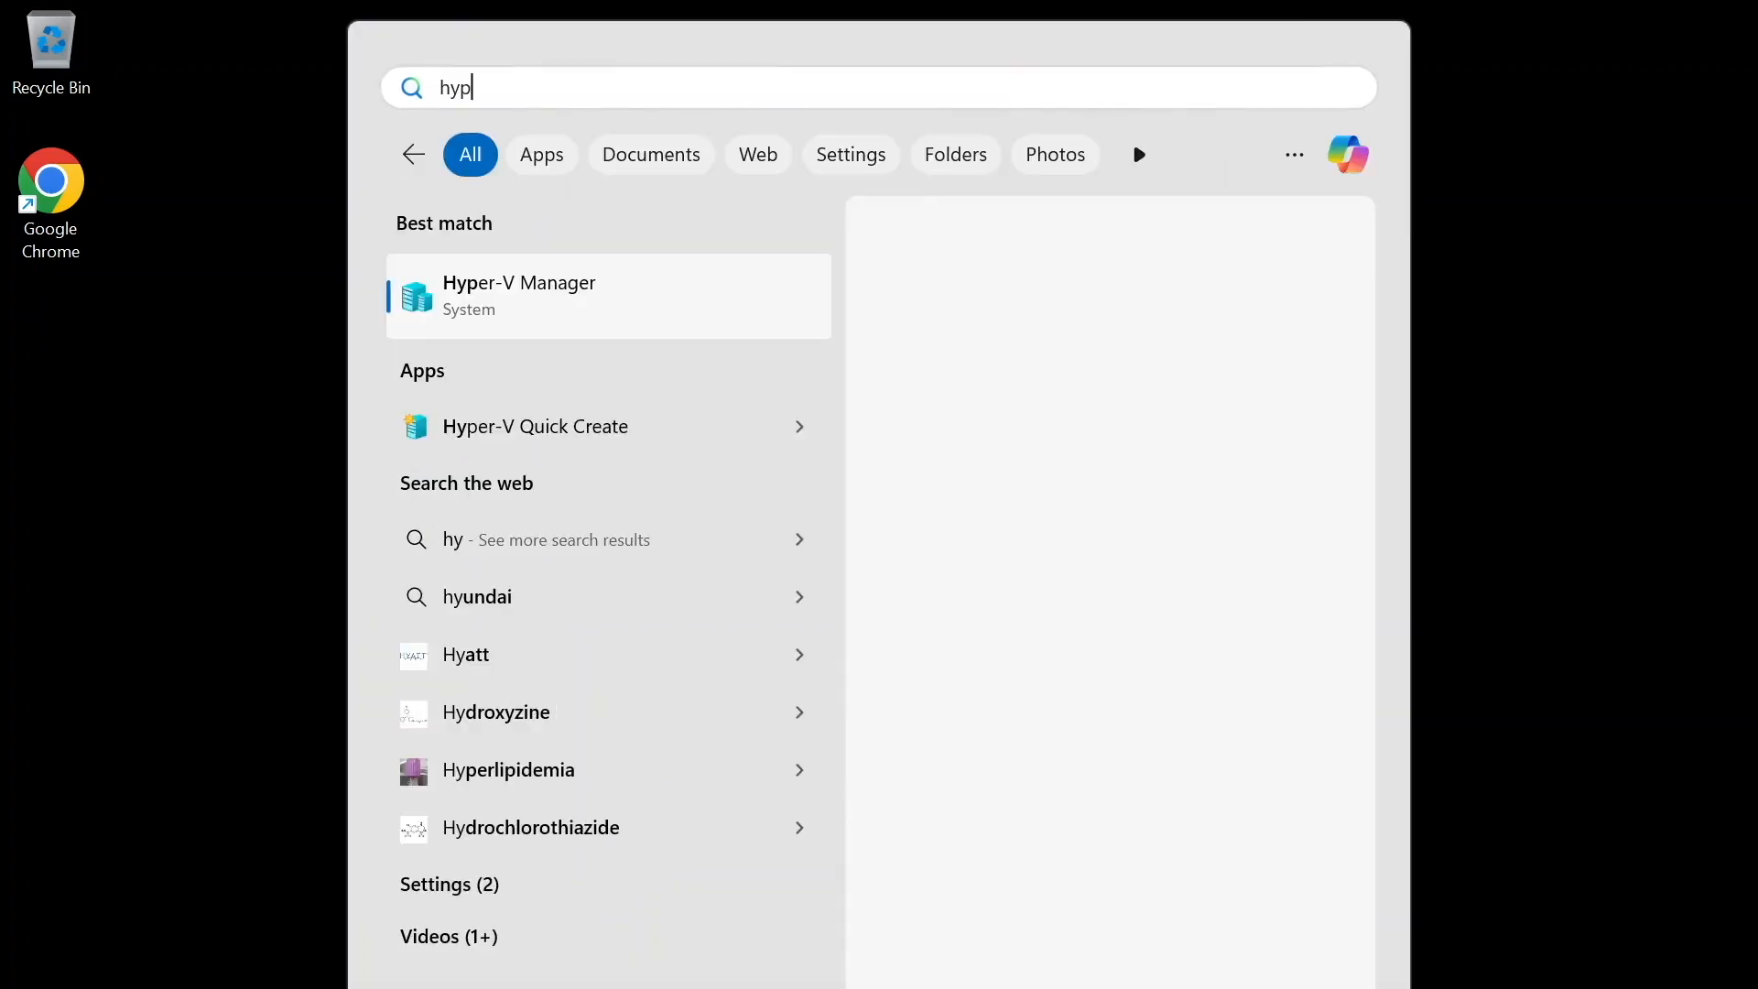
{"action": "left_click", "coordinate": [604, 294]}
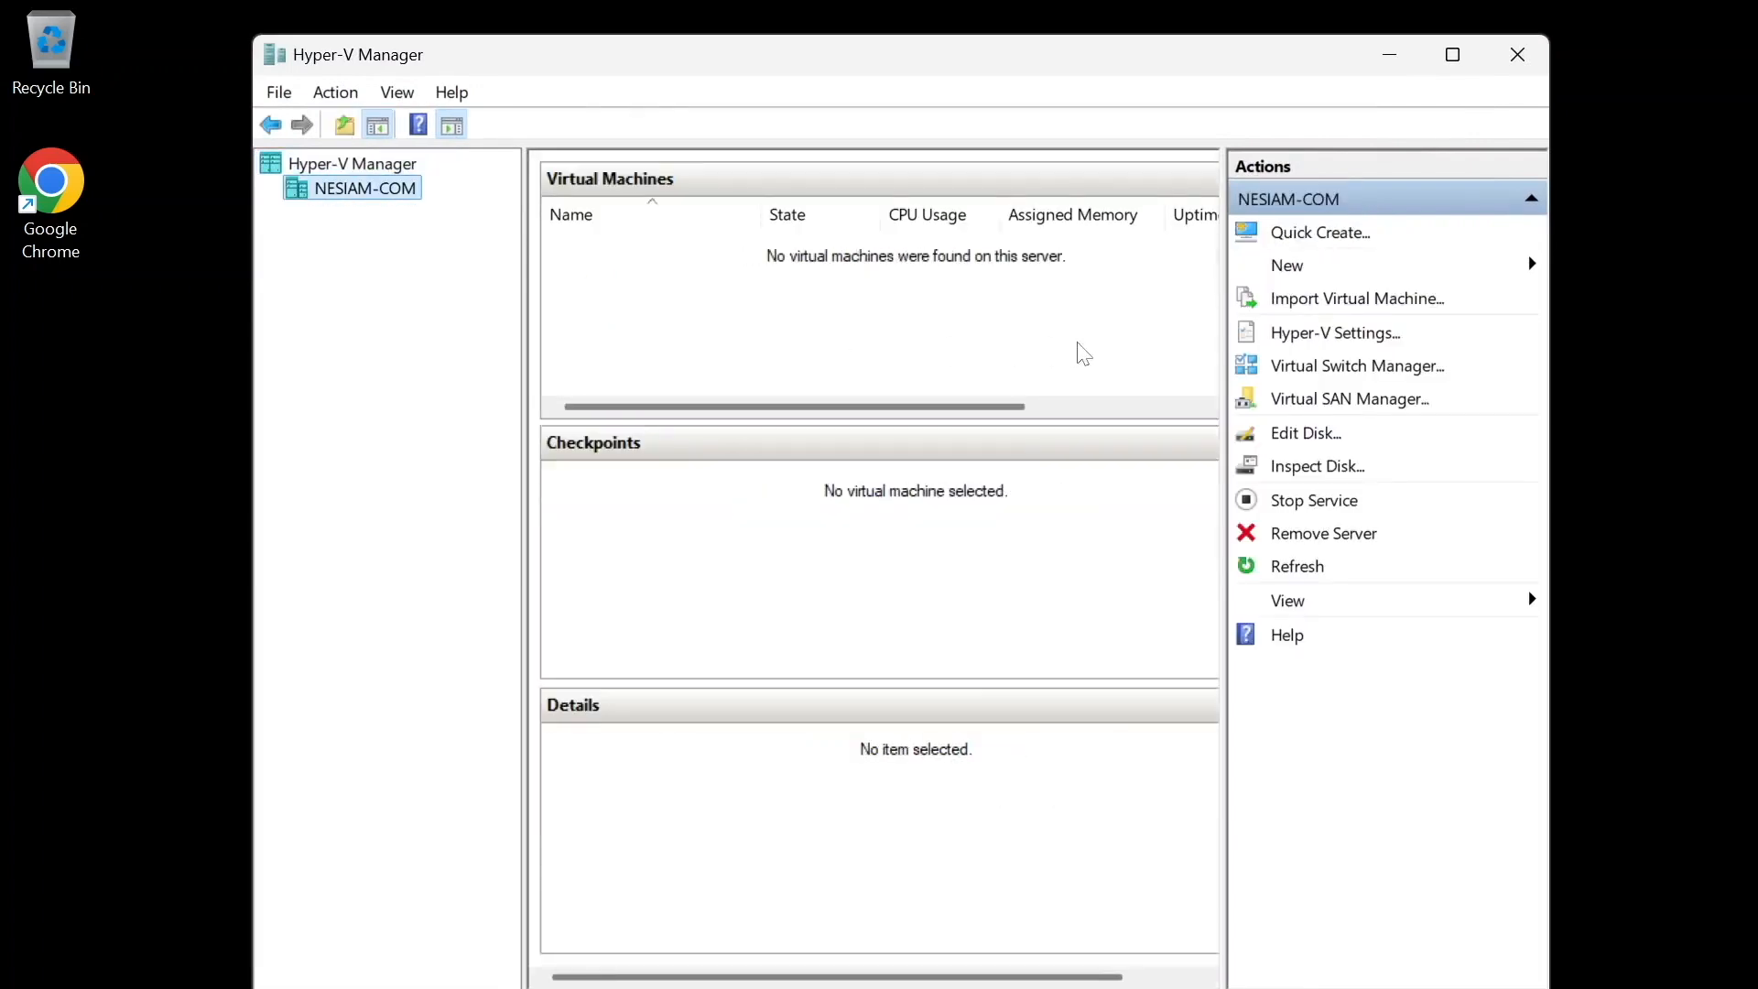
{"action": "left_click", "coordinate": [1315, 346]}
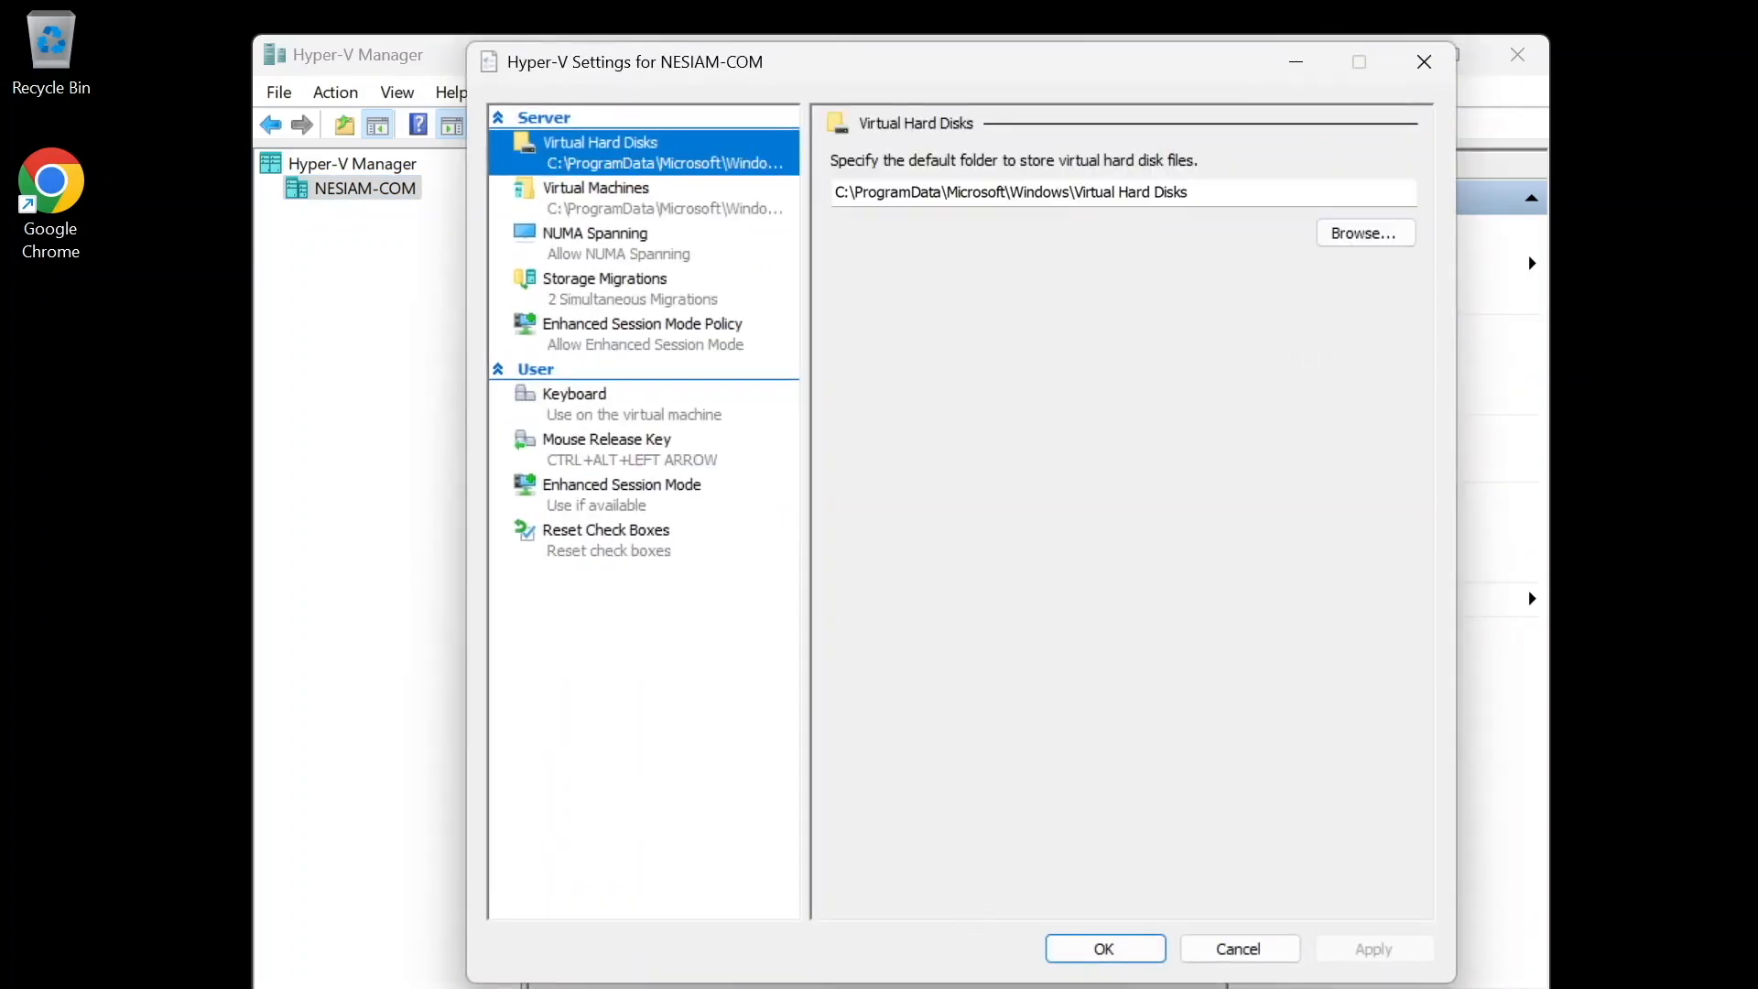
- Create a folder named VMs in the root of the C: drive with File Explorer
{"action": "key", "text": "super+e"}
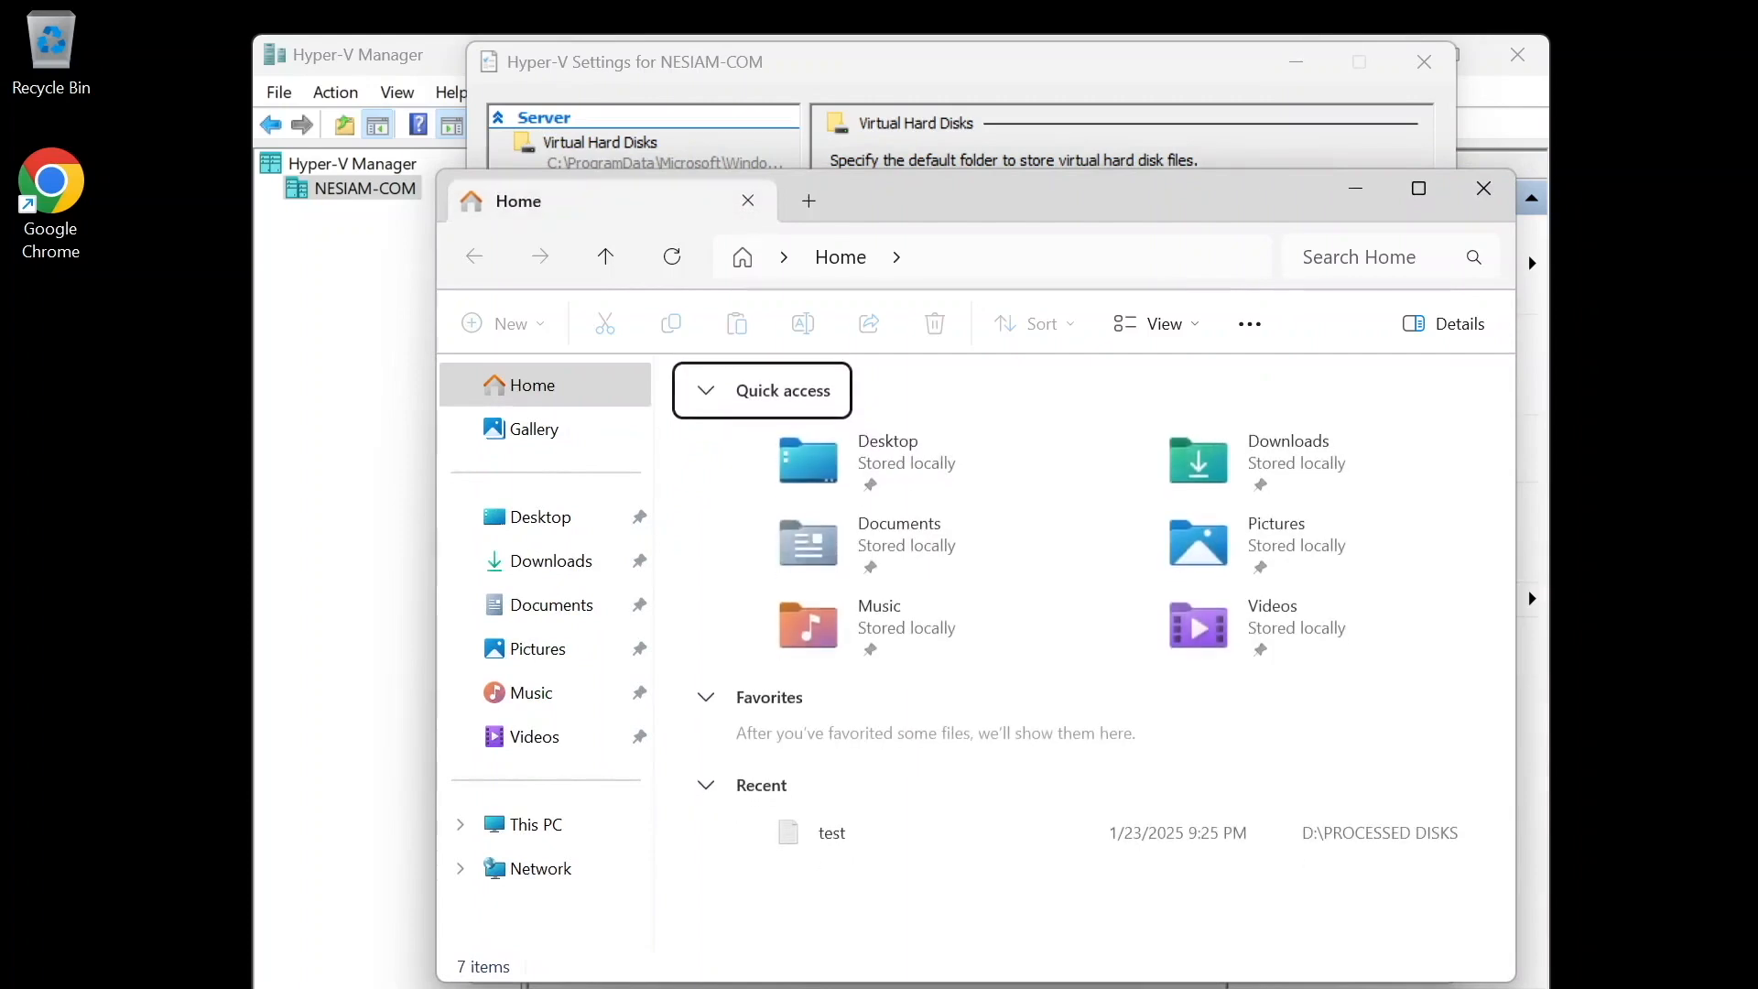
{"action": "left_click", "coordinate": [542, 824]}
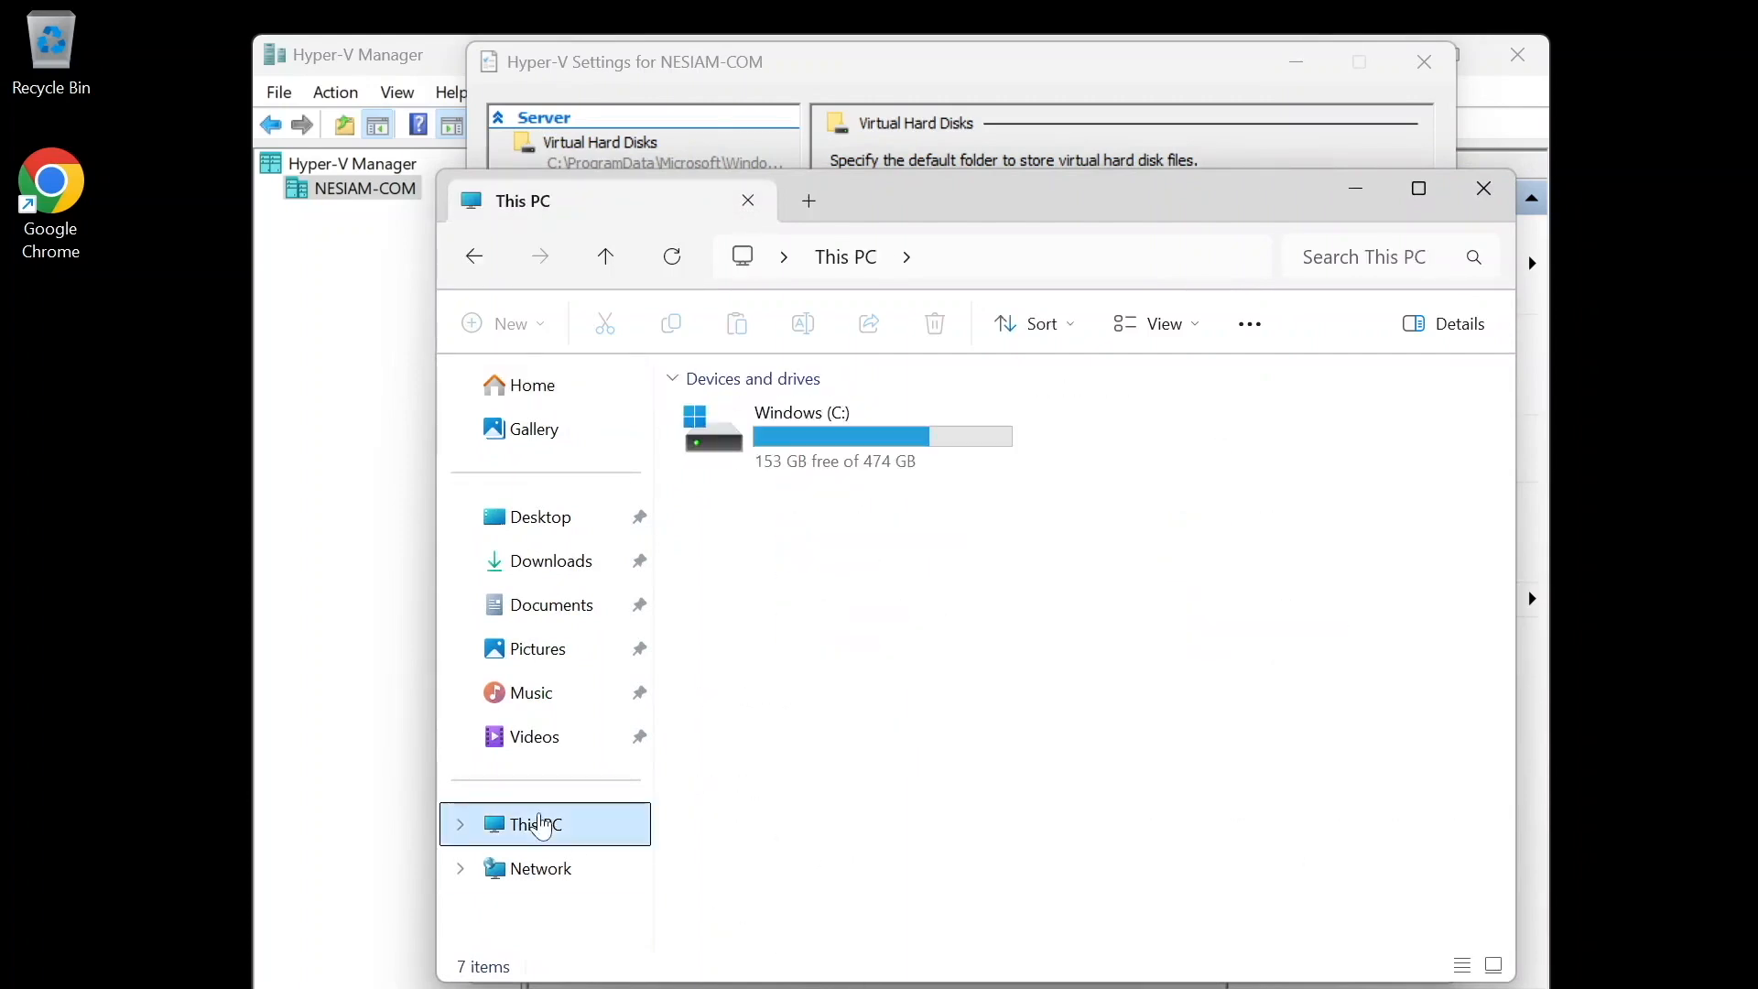
{"action": "double_click", "coordinate": [865, 469]}
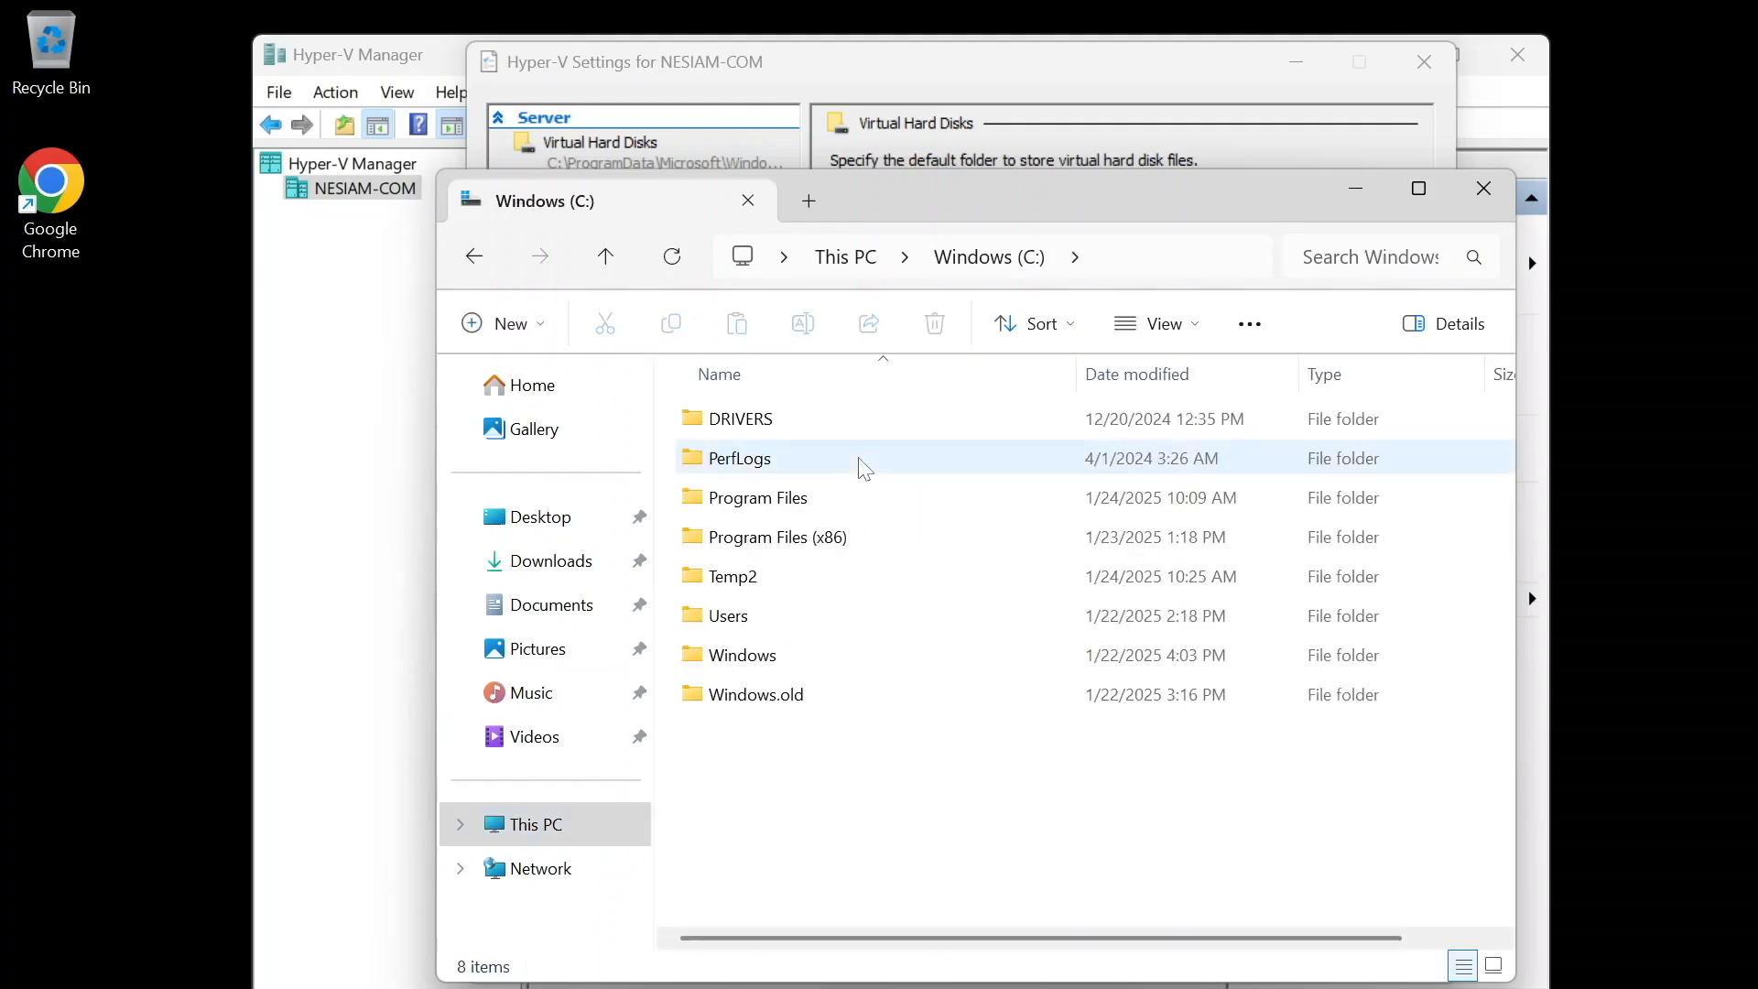
{"action": "right_click", "coordinate": [845, 822]}
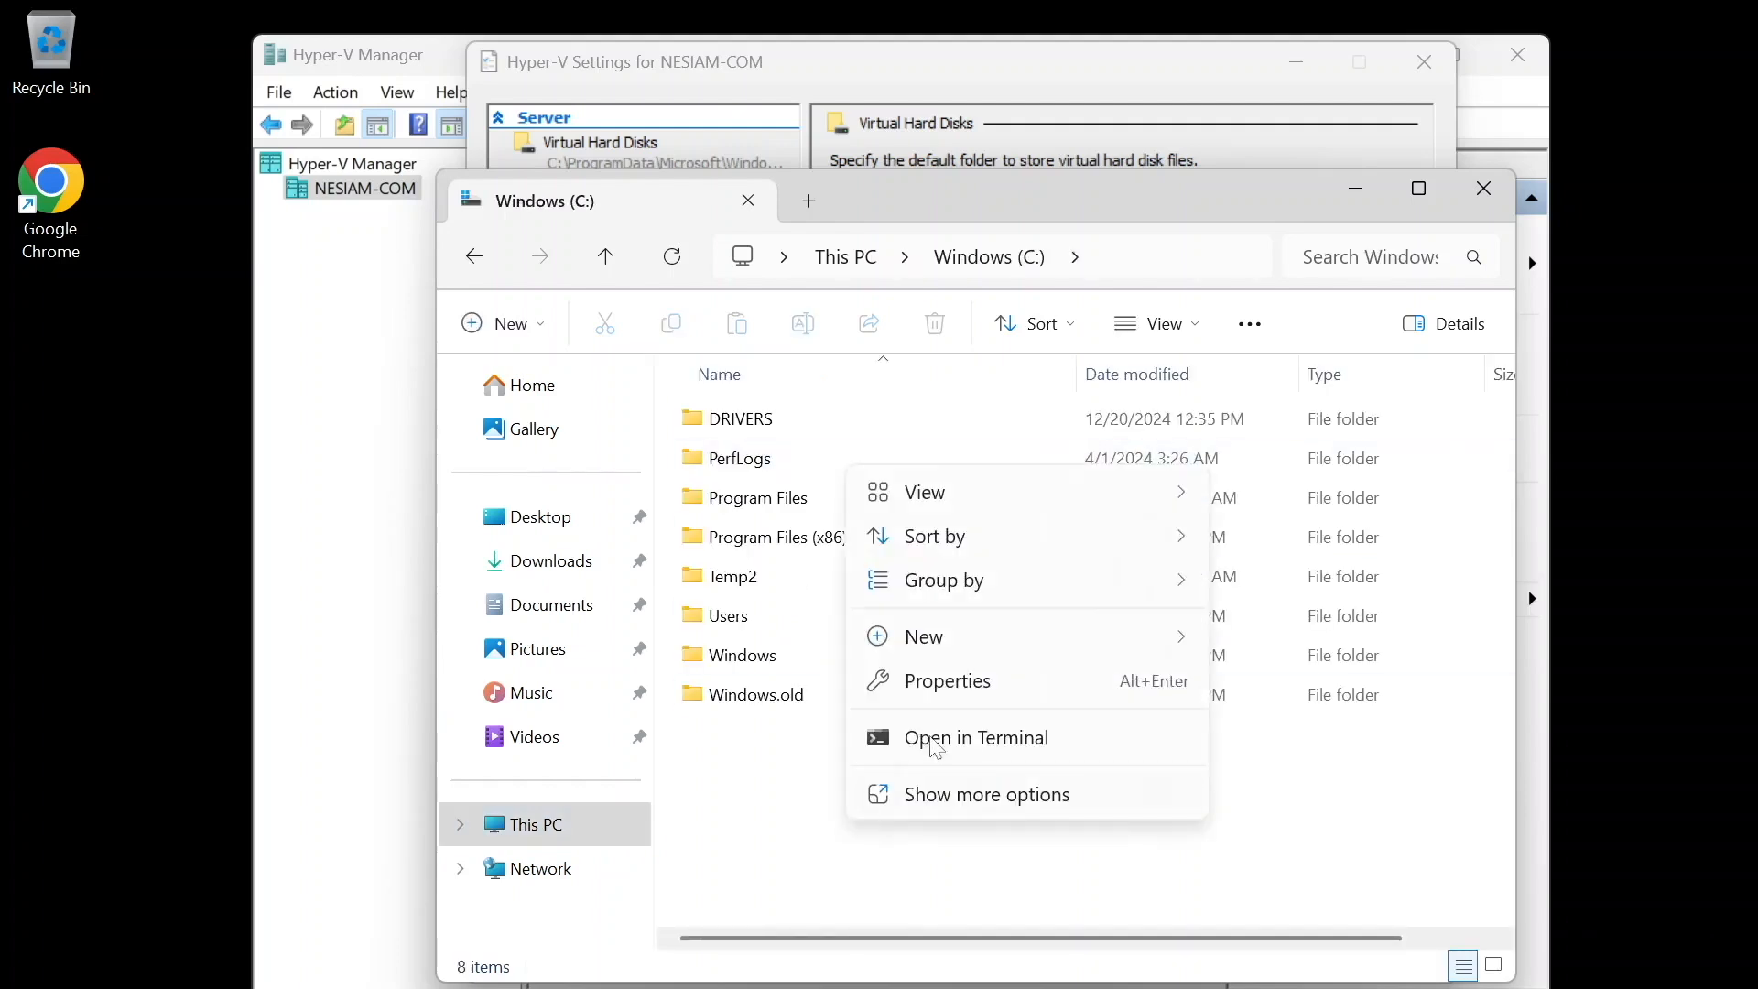
{"action": "mouse_move", "coordinate": [982, 646]}
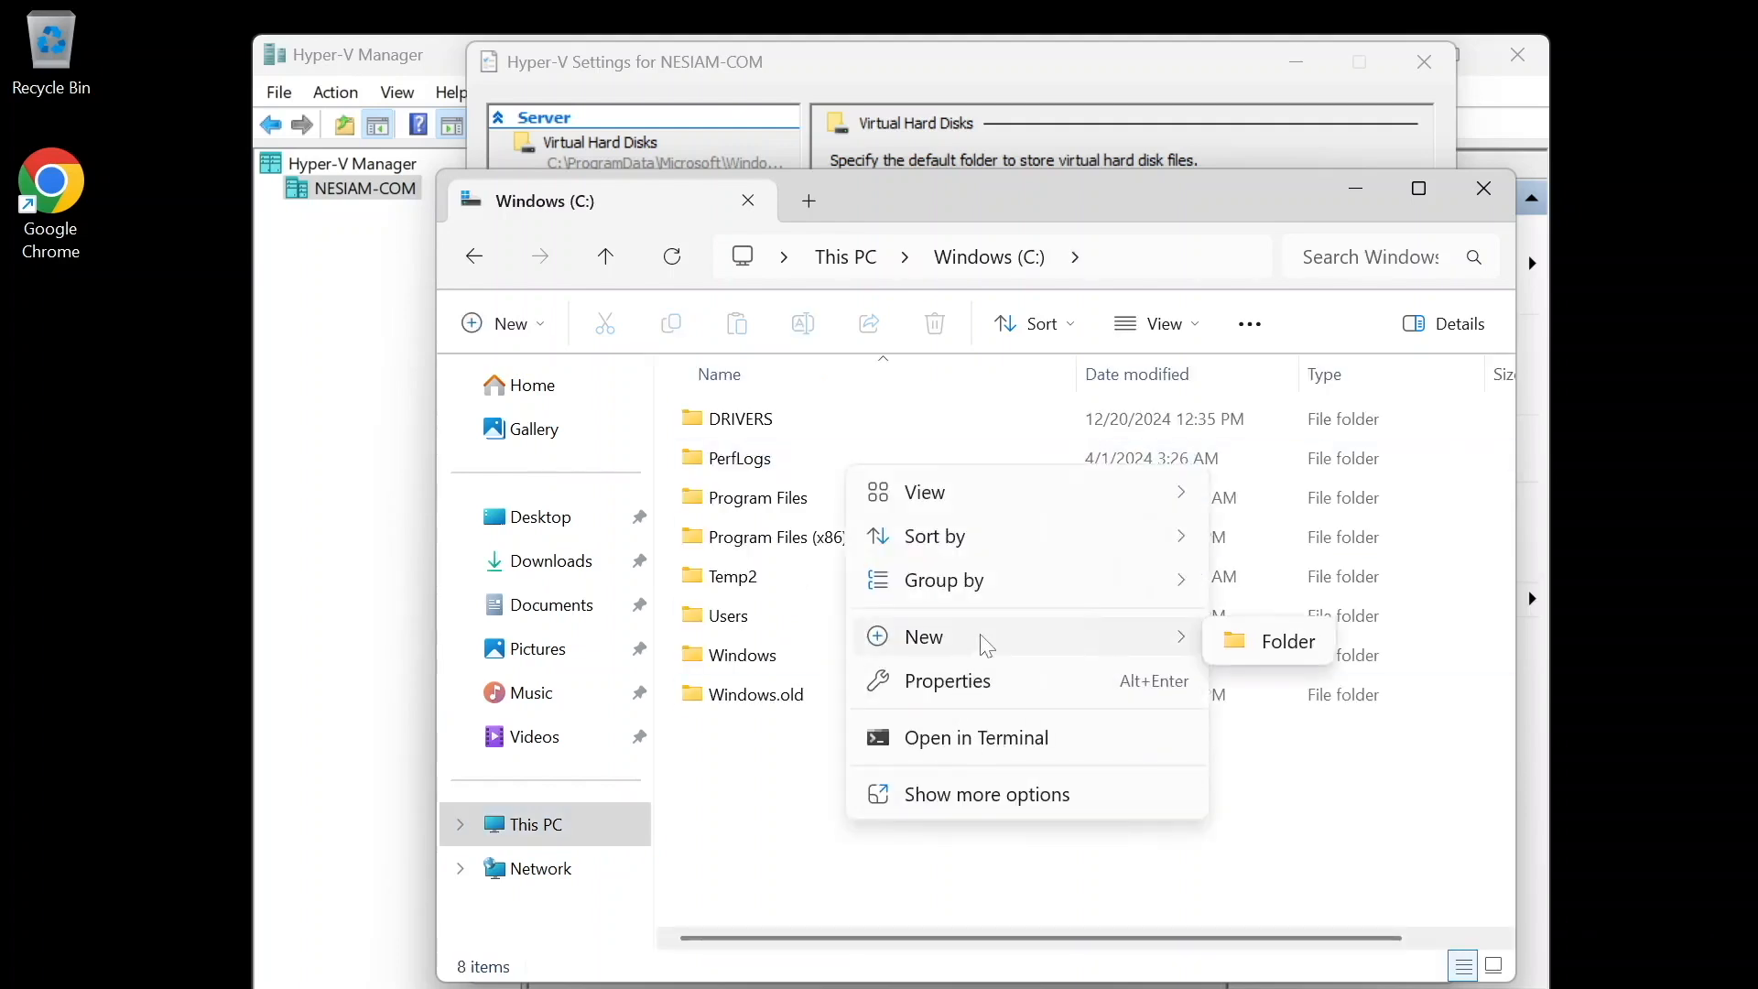
{"action": "left_click", "coordinate": [1311, 641]}
{"action": "left_click", "coordinate": [1311, 650], "text": "shift"}
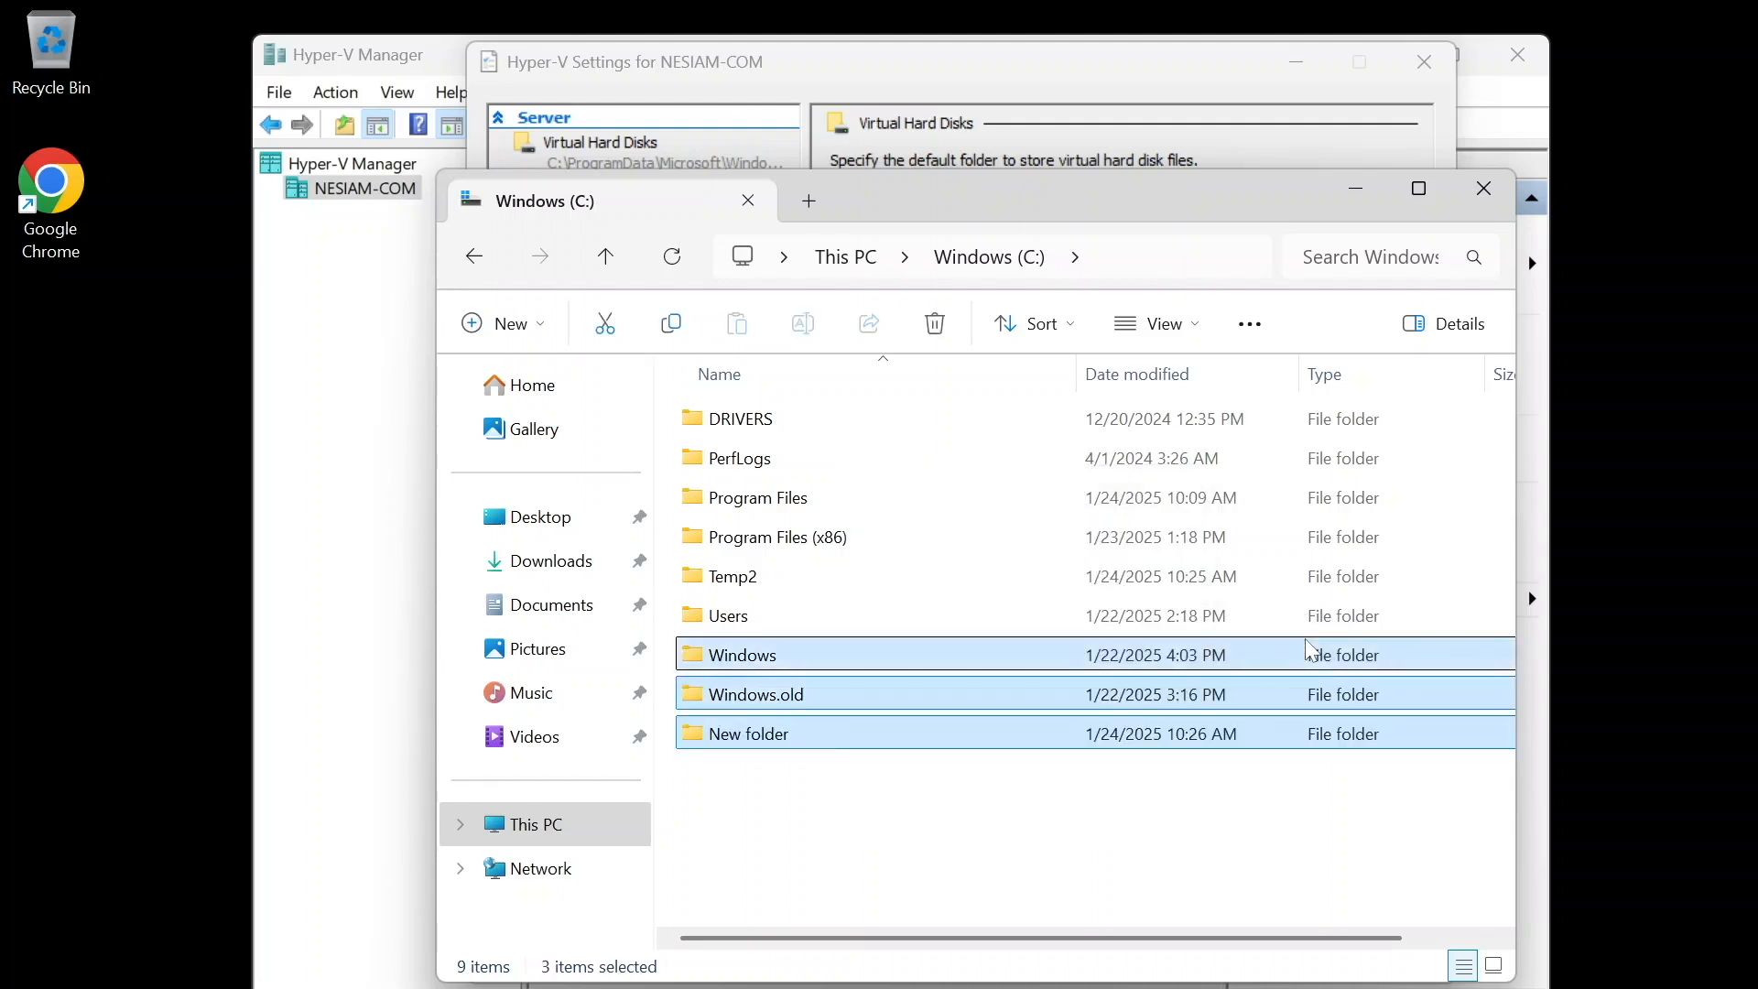
{"action": "right_click", "coordinate": [925, 853]}
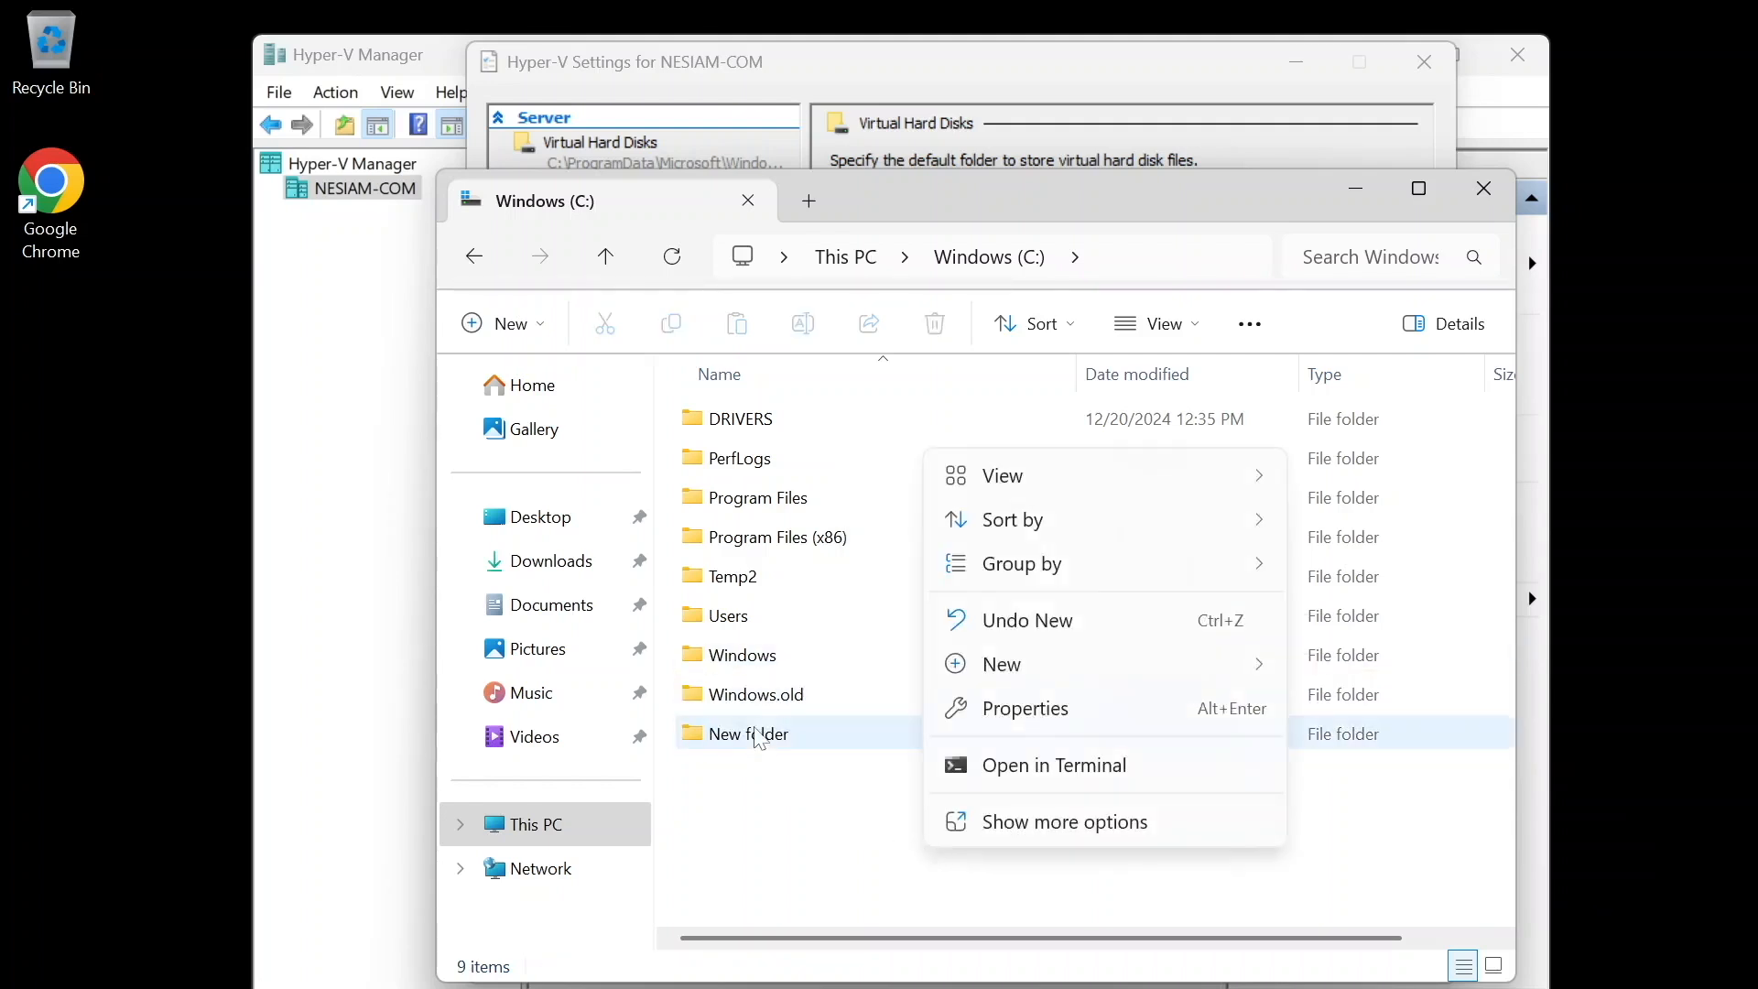
{"action": "left_click", "coordinate": [761, 740]}
{"action": "left_click", "coordinate": [755, 735]}
{"action": "type", "text": "VMs"}
{"action": "key", "text": "Return"}
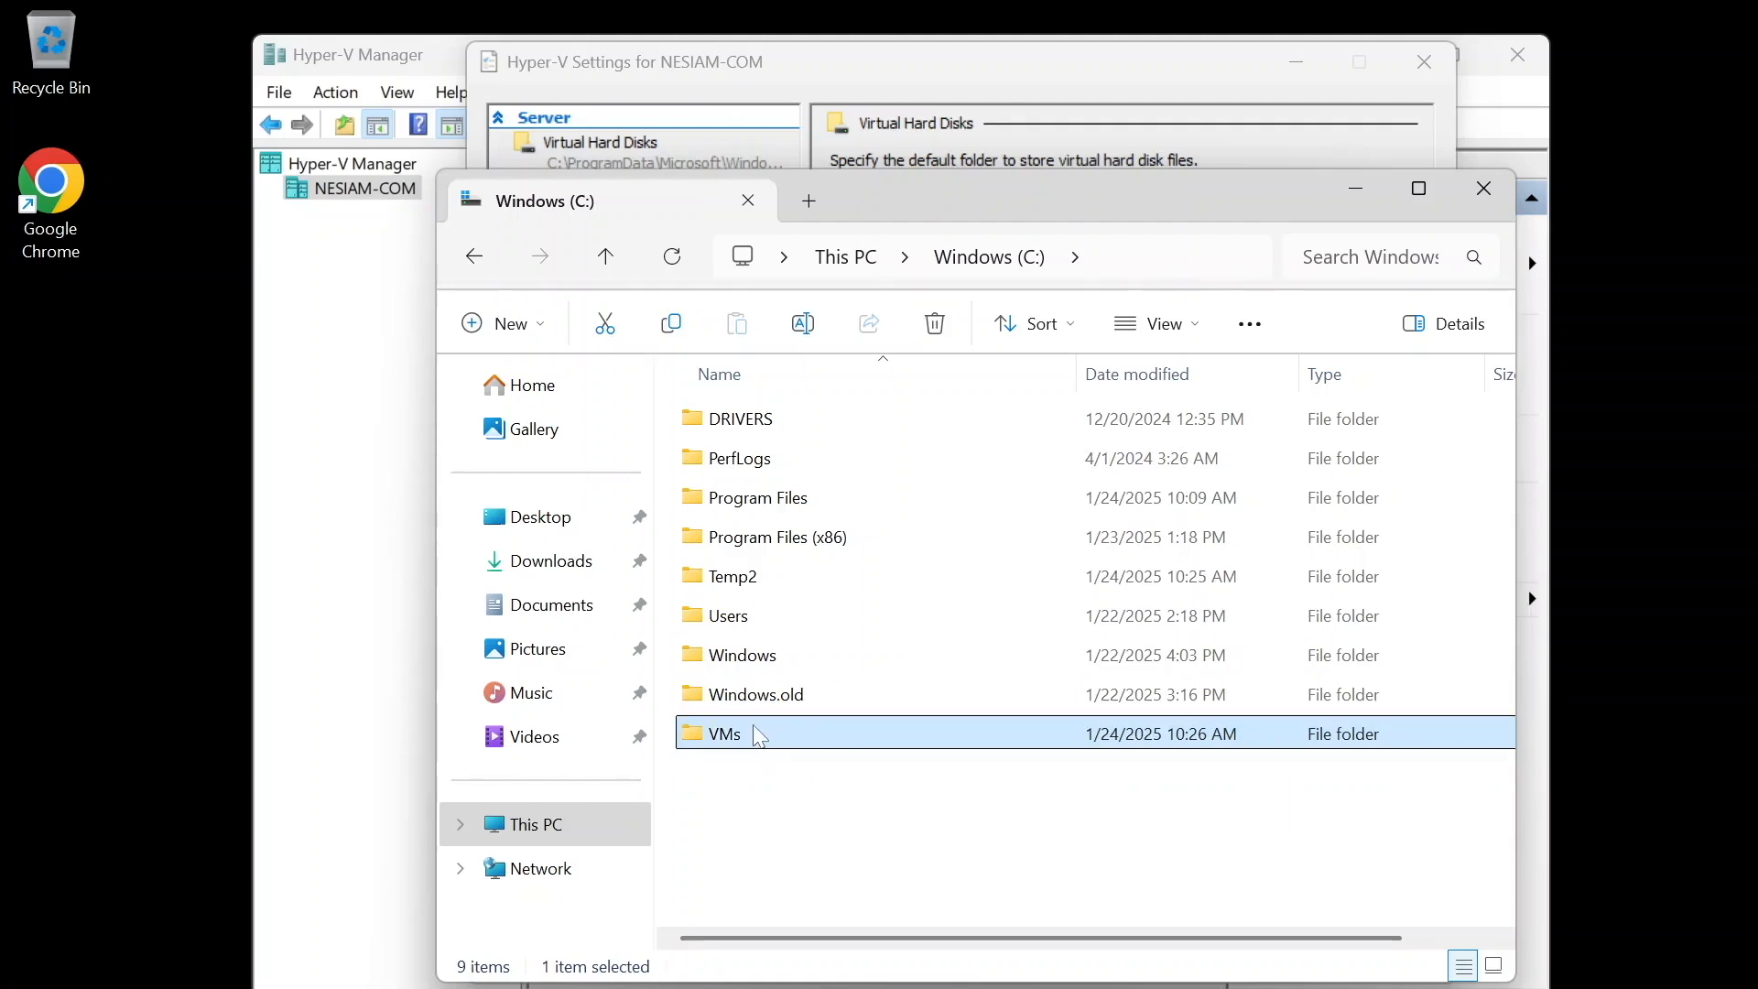
- Create a subfolder named Virtual Hard Disks inside the VMs folder
{"action": "double_click", "coordinate": [760, 737]}
{"action": "left_click_drag", "start_coordinate": [928, 208], "coordinate": [1185, 295]}
{"action": "right_click", "coordinate": [1050, 638]}
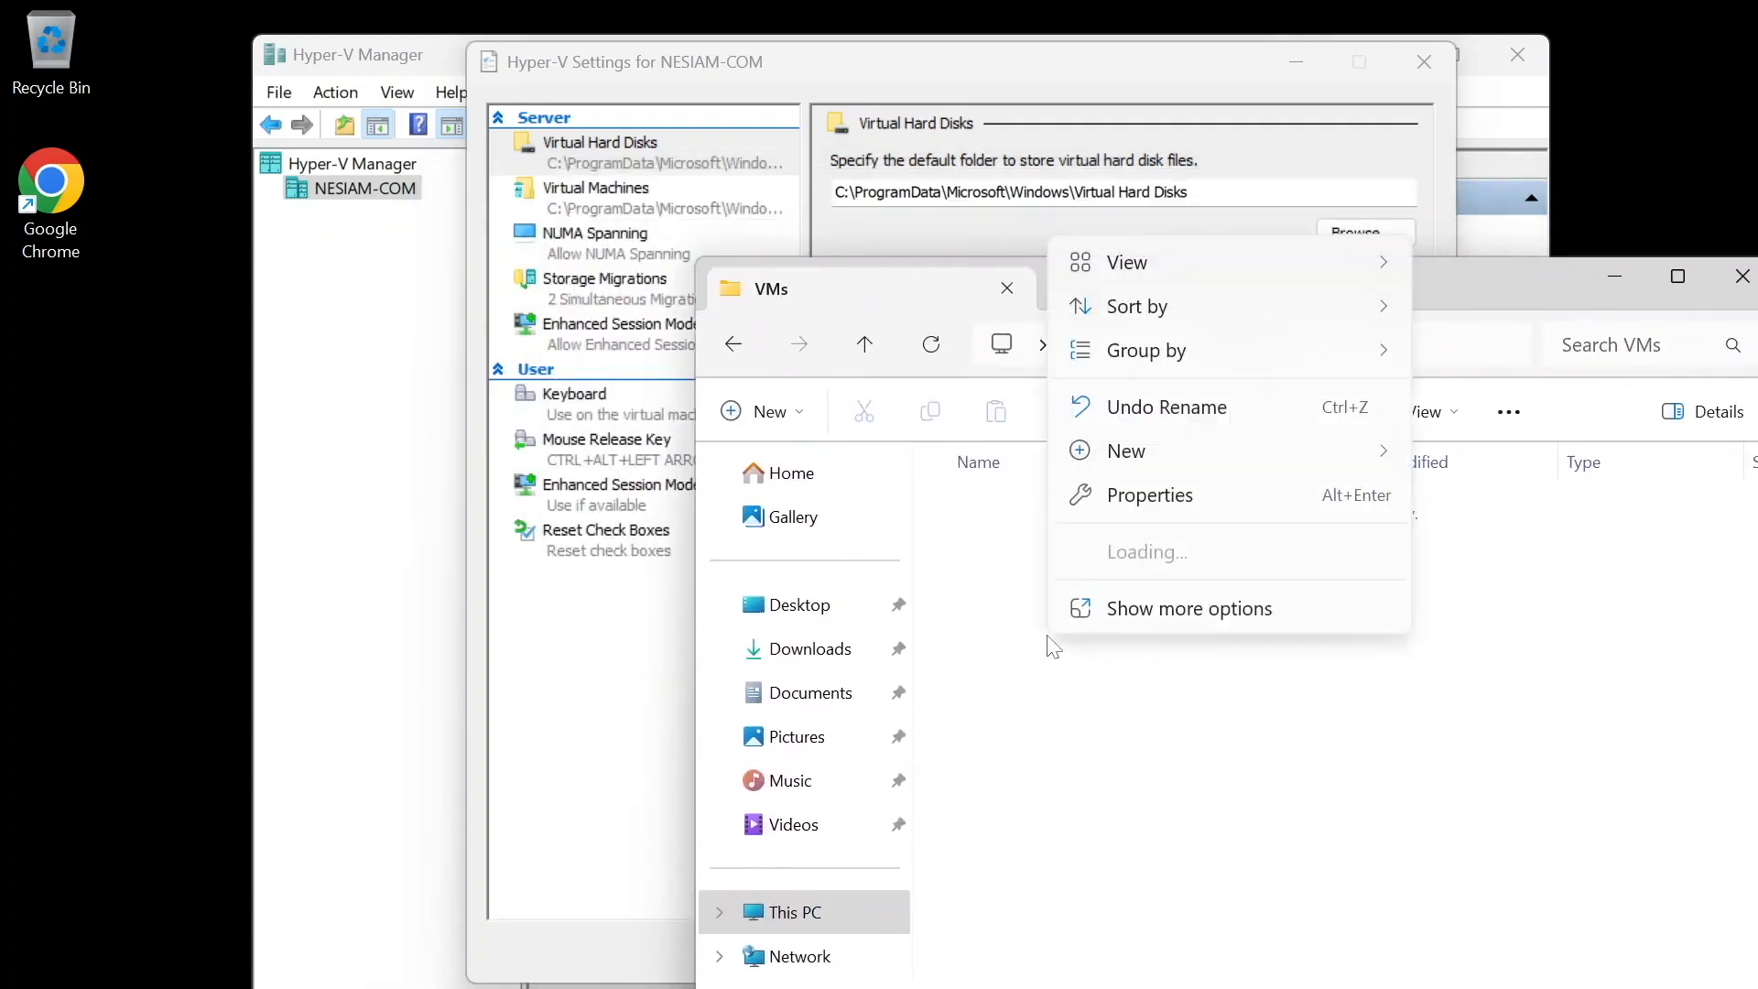
{"action": "mouse_move", "coordinate": [1152, 458]}
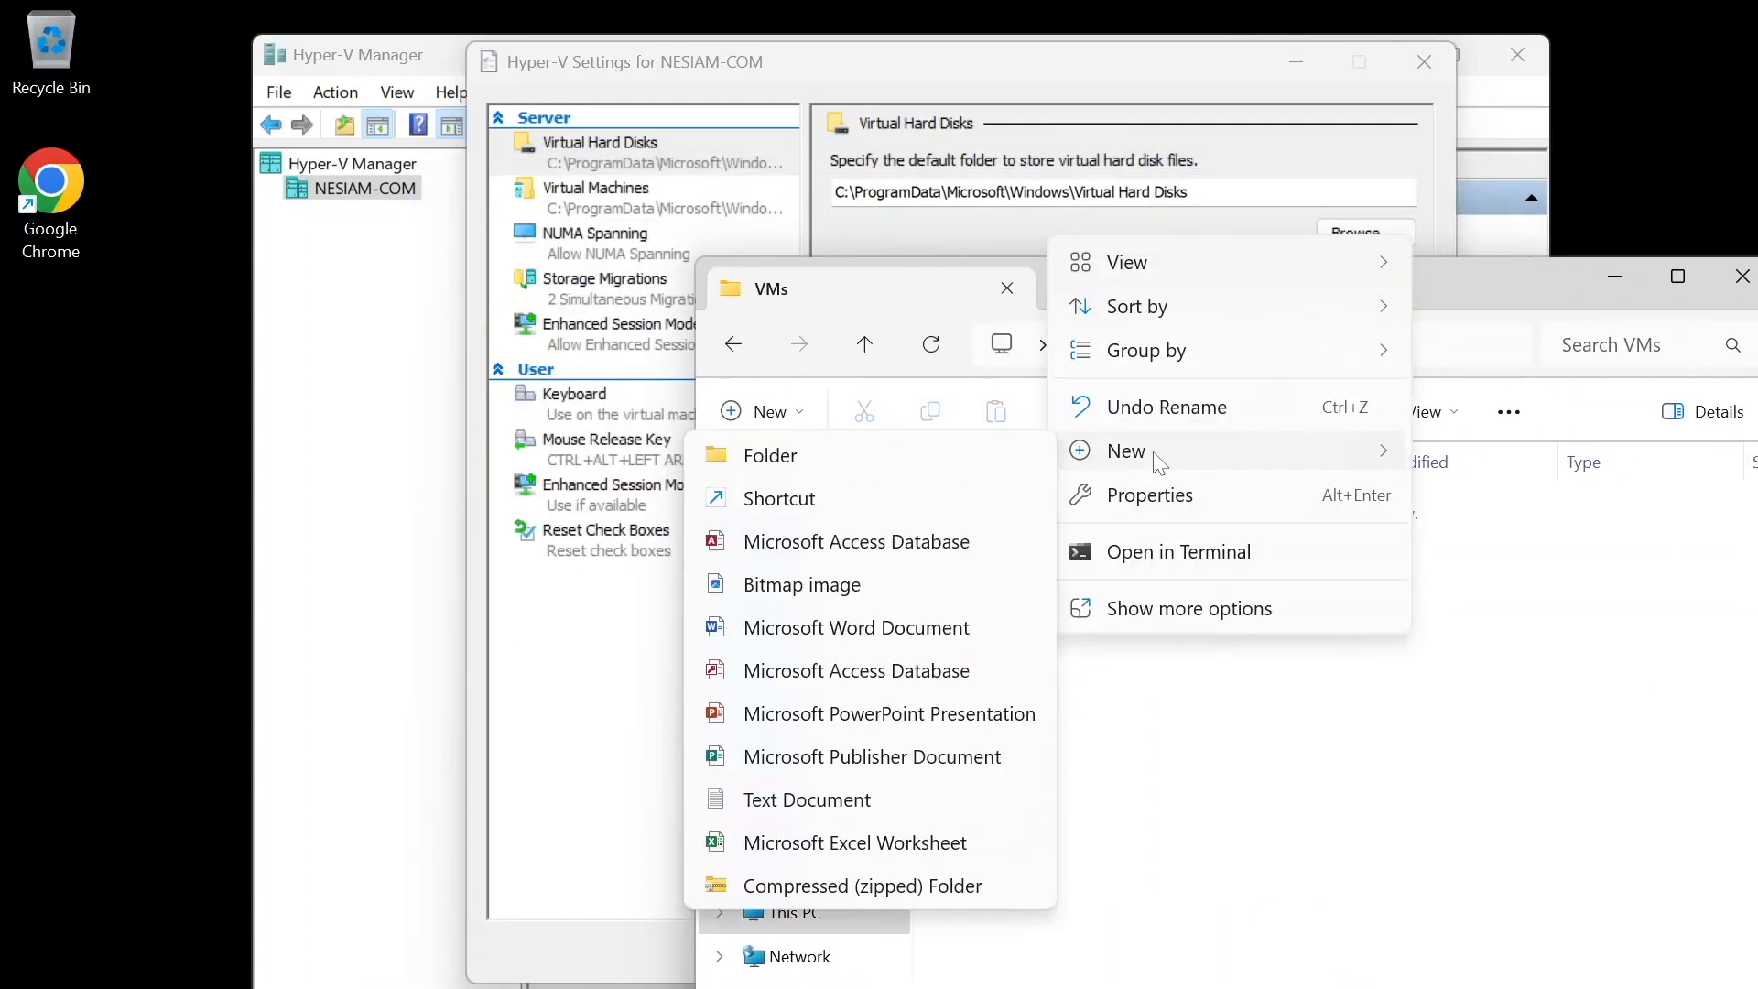
{"action": "left_click", "coordinate": [945, 456]}
{"action": "type", "text": "V"}
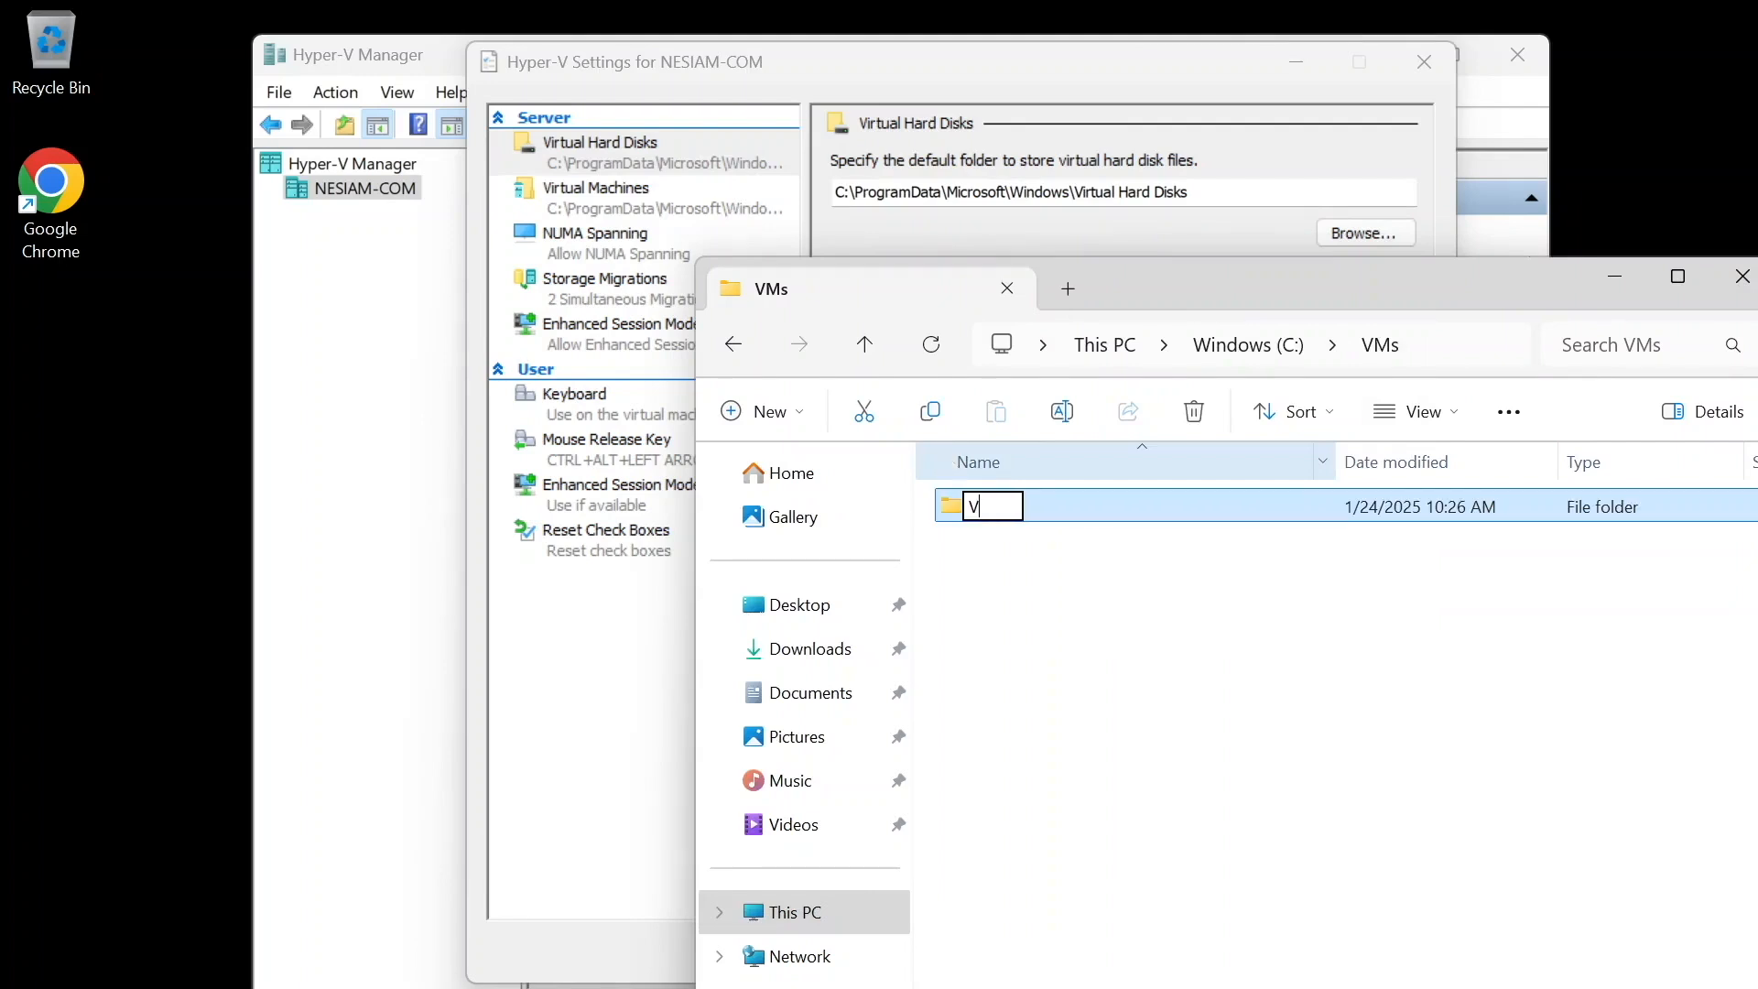
{"action": "type", "text": "irtual Hard Dis"}
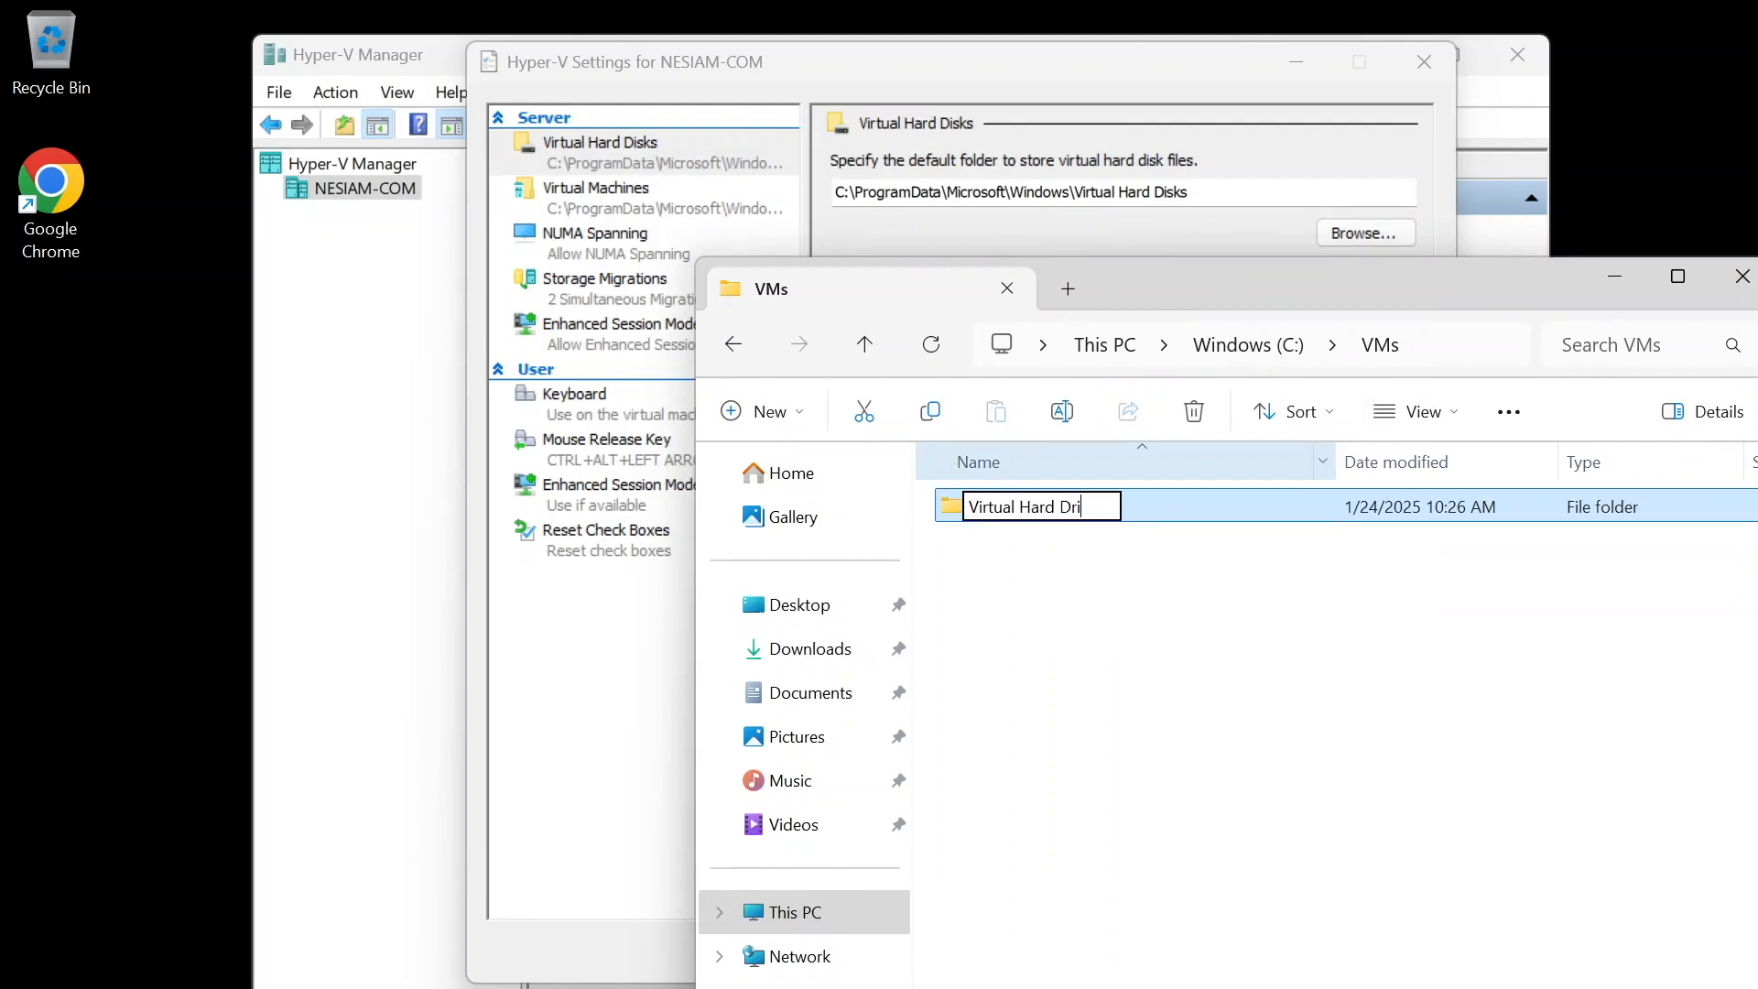
{"action": "type", "text": "ks"}
{"action": "key", "text": "Return"}
- Create a second subfolder named Virtual Machines inside the VMs folder
{"action": "mouse_move", "coordinate": [1129, 294]}
{"action": "left_mouse_down"}
{"action": "mouse_move", "coordinate": [1136, 622]}
{"action": "mouse_move", "coordinate": [1129, 321]}
{"action": "left_mouse_up"}
{"action": "right_click", "coordinate": [1156, 743]}
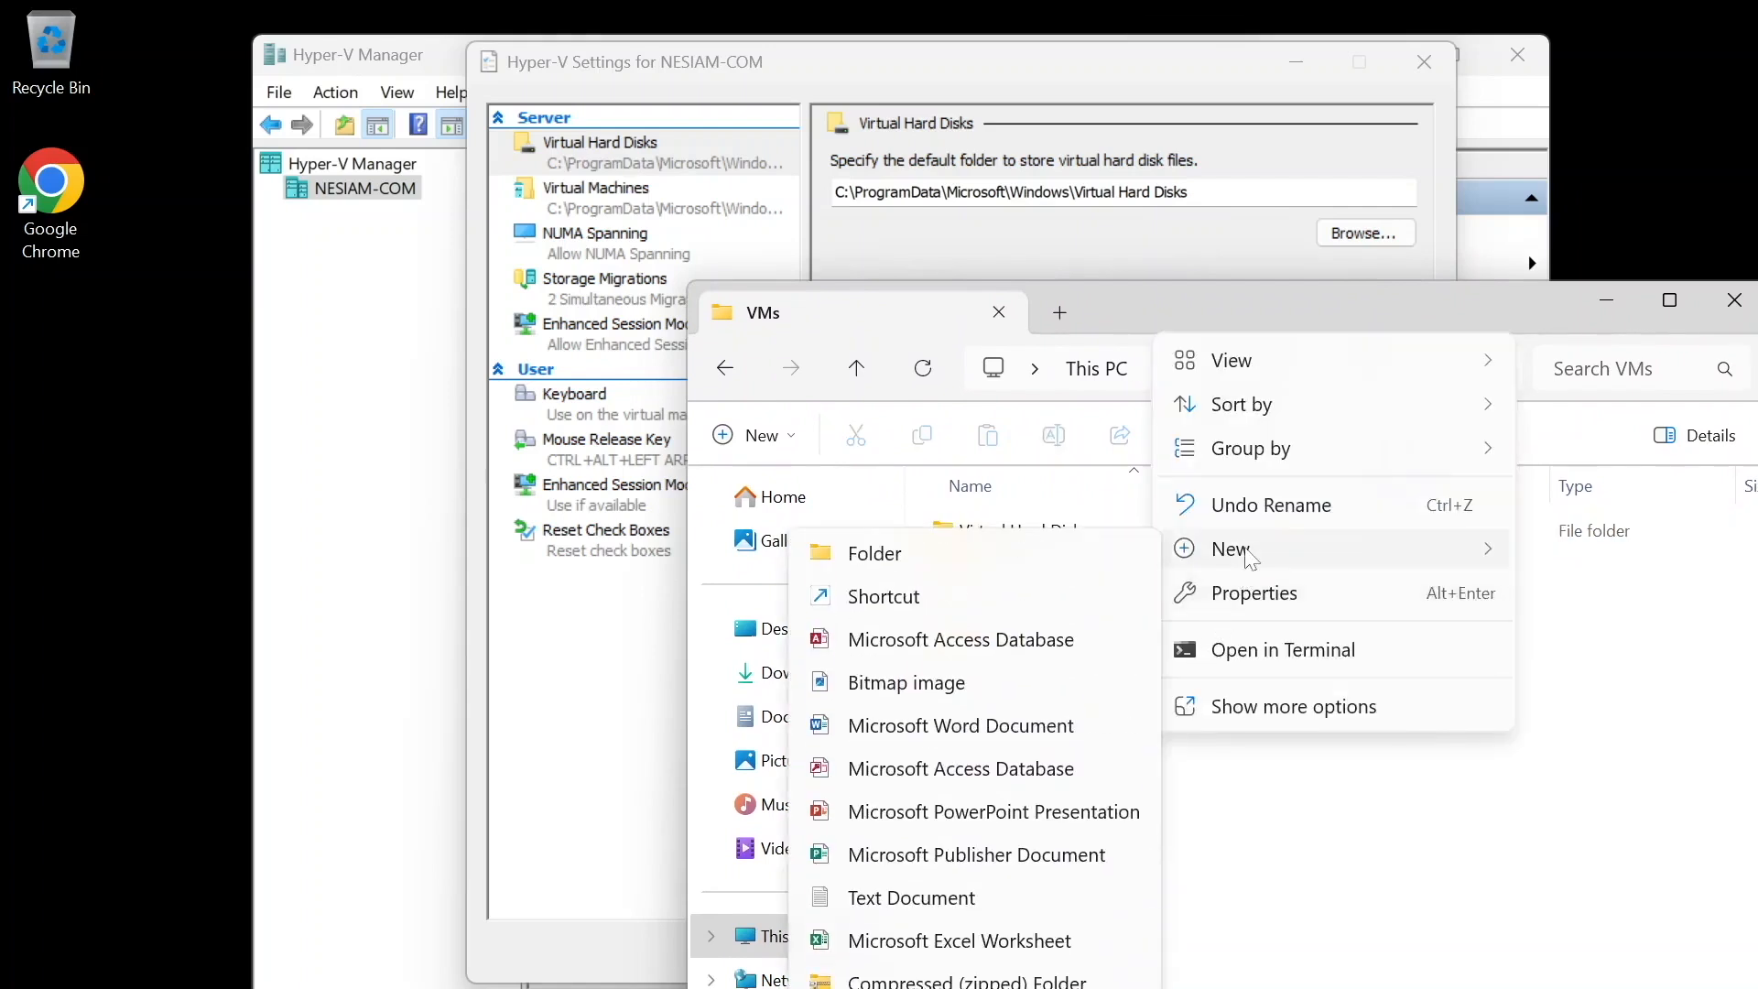
{"action": "left_click", "coordinate": [1081, 568]}
{"action": "type", "text": "Virtual machi"}
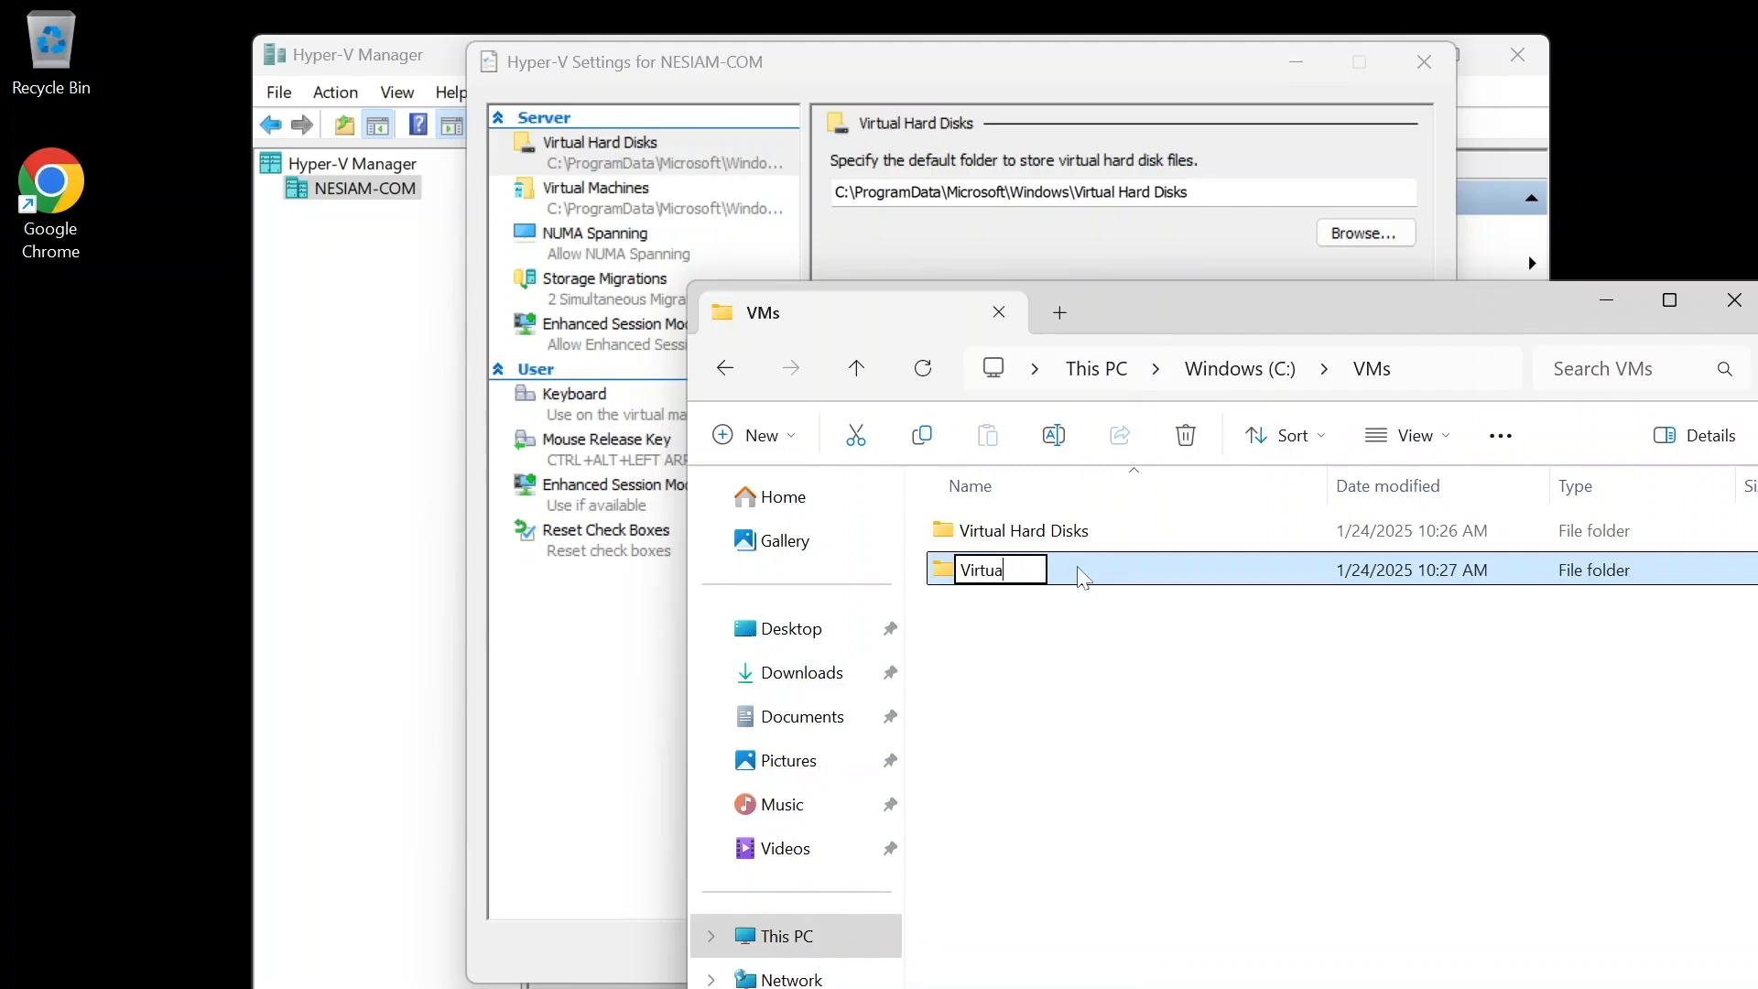
{"action": "key", "text": "BackSpace"}
{"action": "key", "text": "BackSpace"}
{"action": "key", "text": "BackSpace"}
{"action": "key", "text": "BackSpace"}
{"action": "key", "text": "BackSpace"}
{"action": "type", "text": "Machines"}
{"action": "key", "text": "Return"}
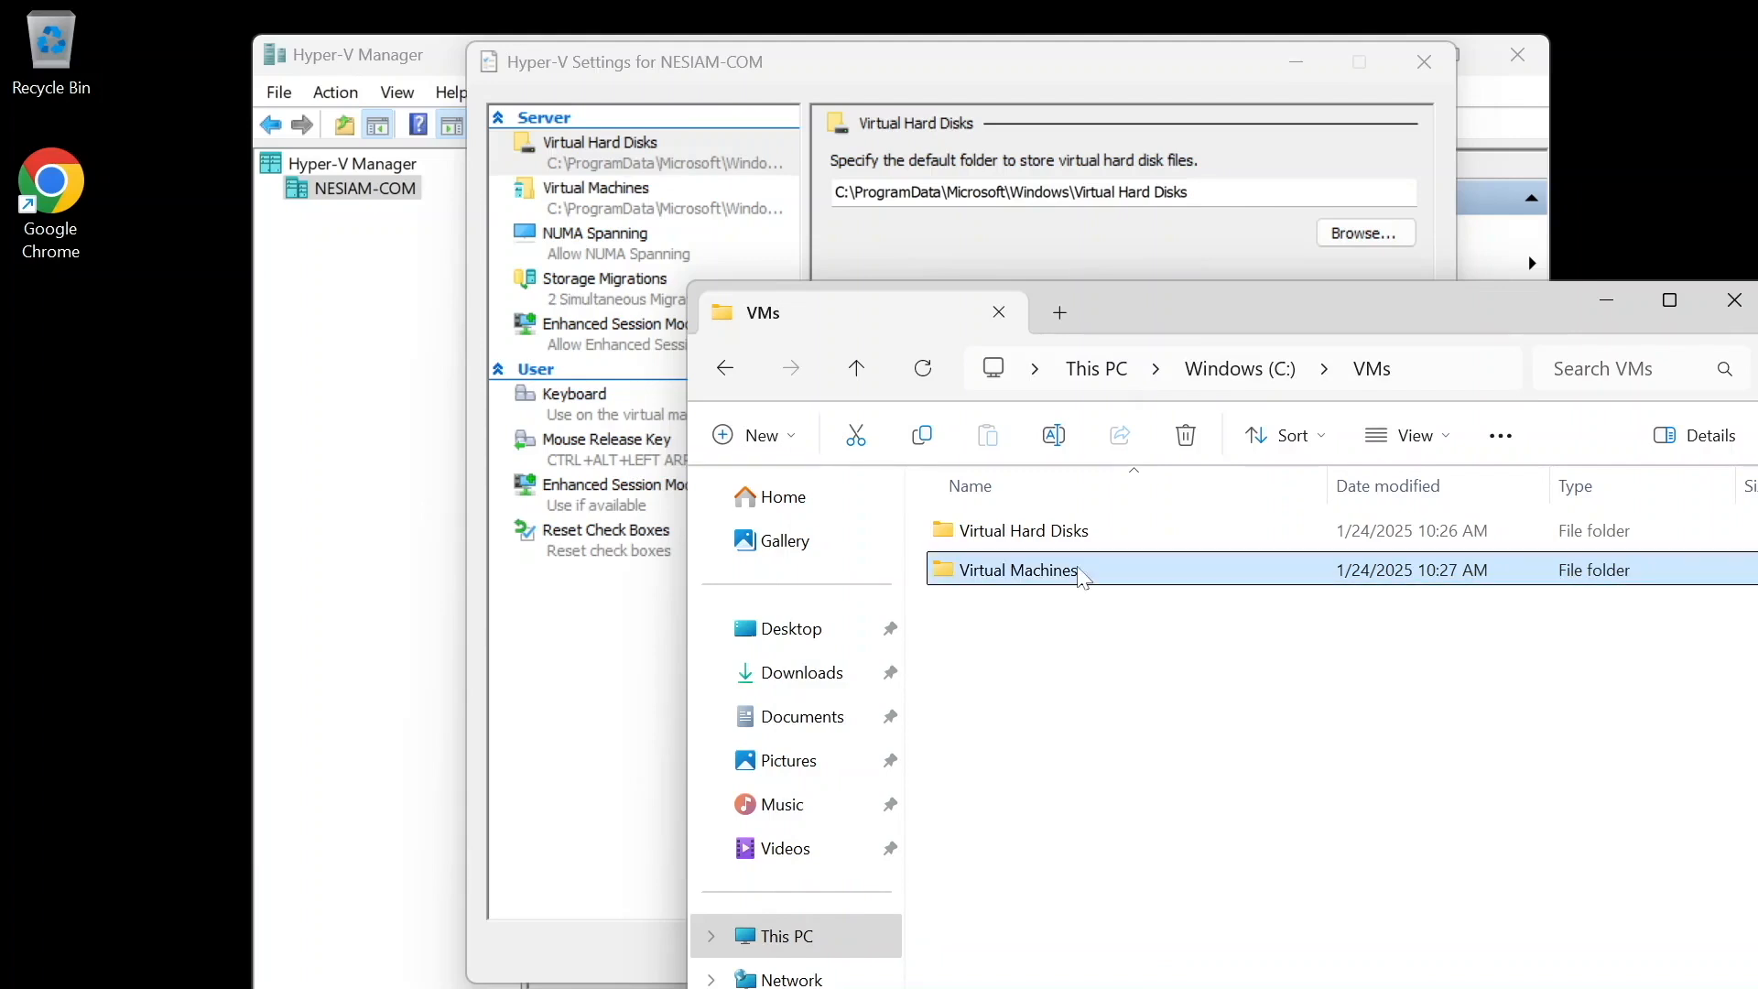
- Set the default folder for virtual hard disk files to C:\VMs\Virtual Hard Disks and apply the change
{"action": "left_click", "coordinate": [1364, 234]}
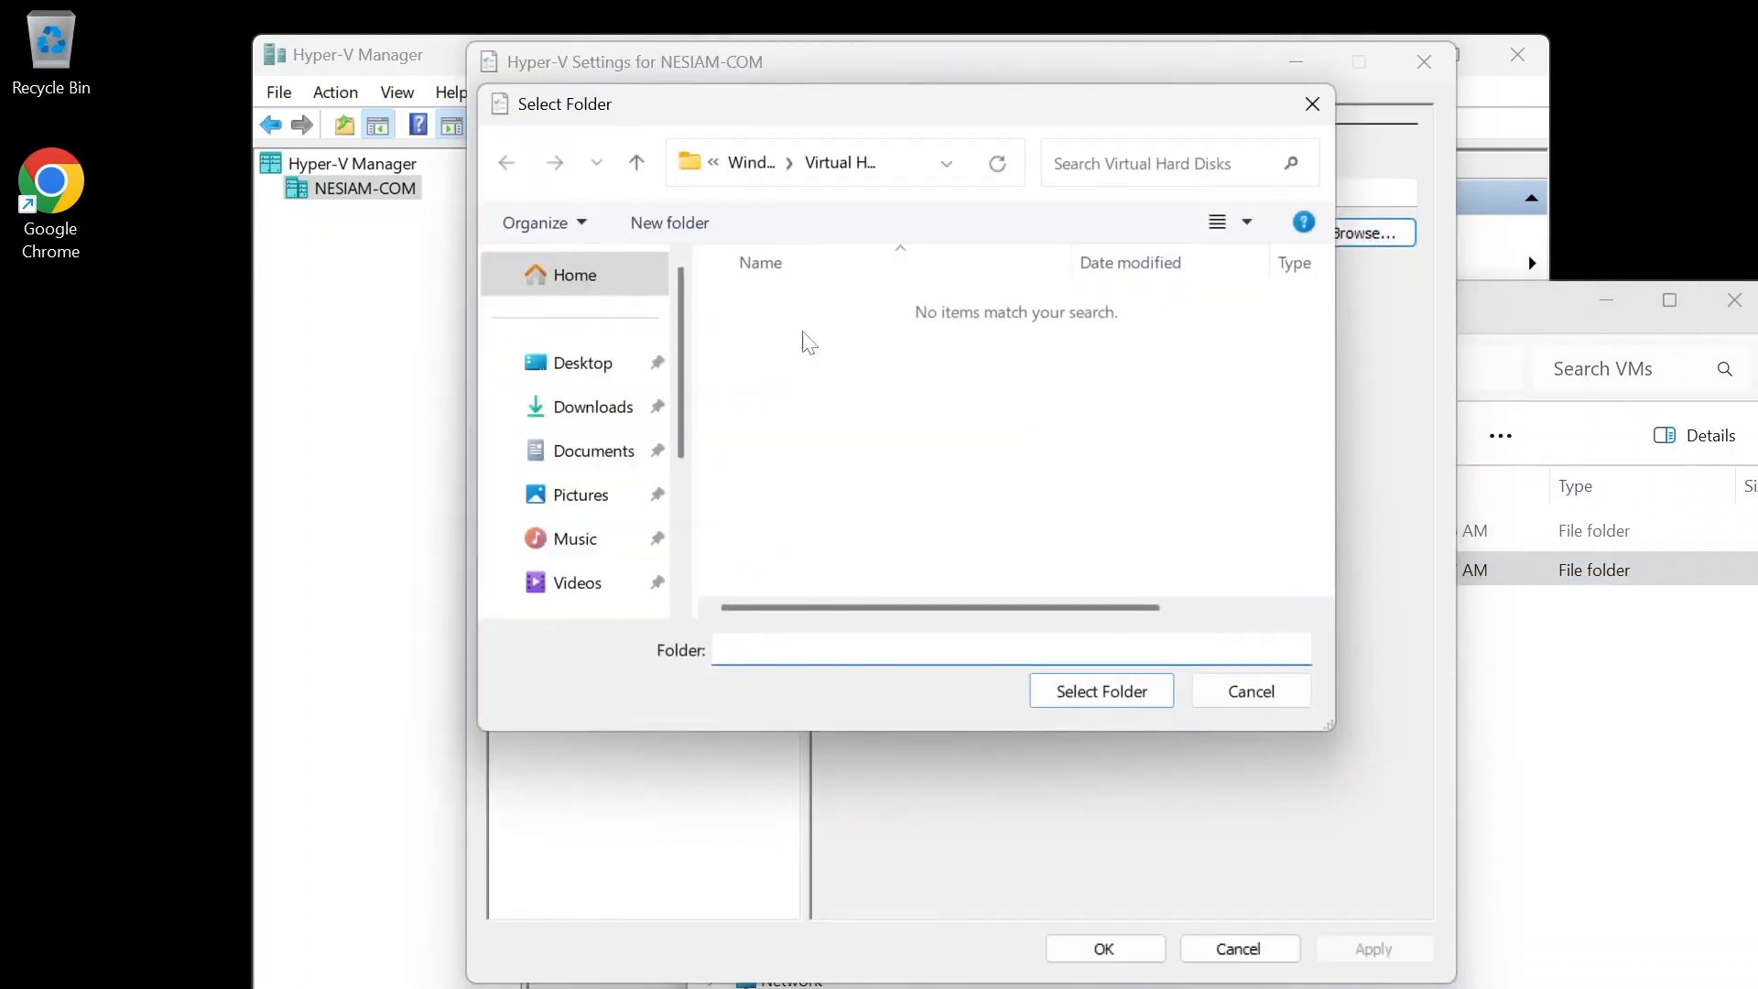
{"action": "left_click", "coordinate": [913, 162]}
{"action": "type", "text": "c"}
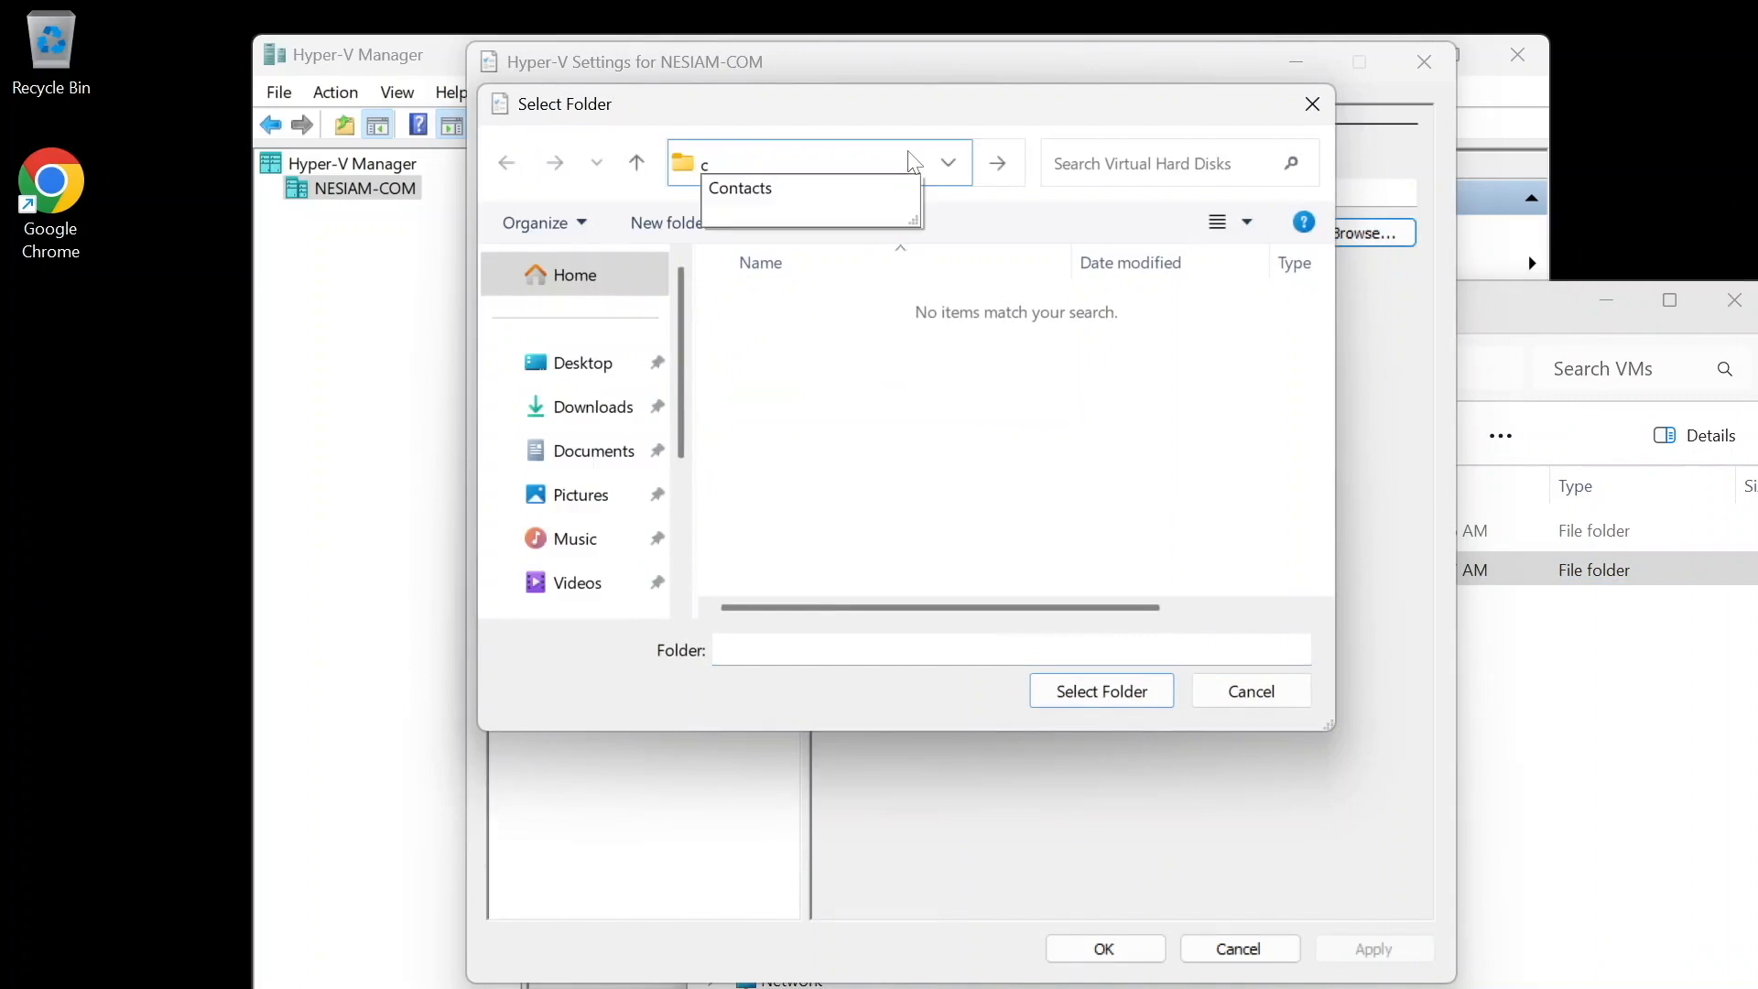
{"action": "type", "text": ":\\VMs"}
{"action": "key", "text": "Return"}
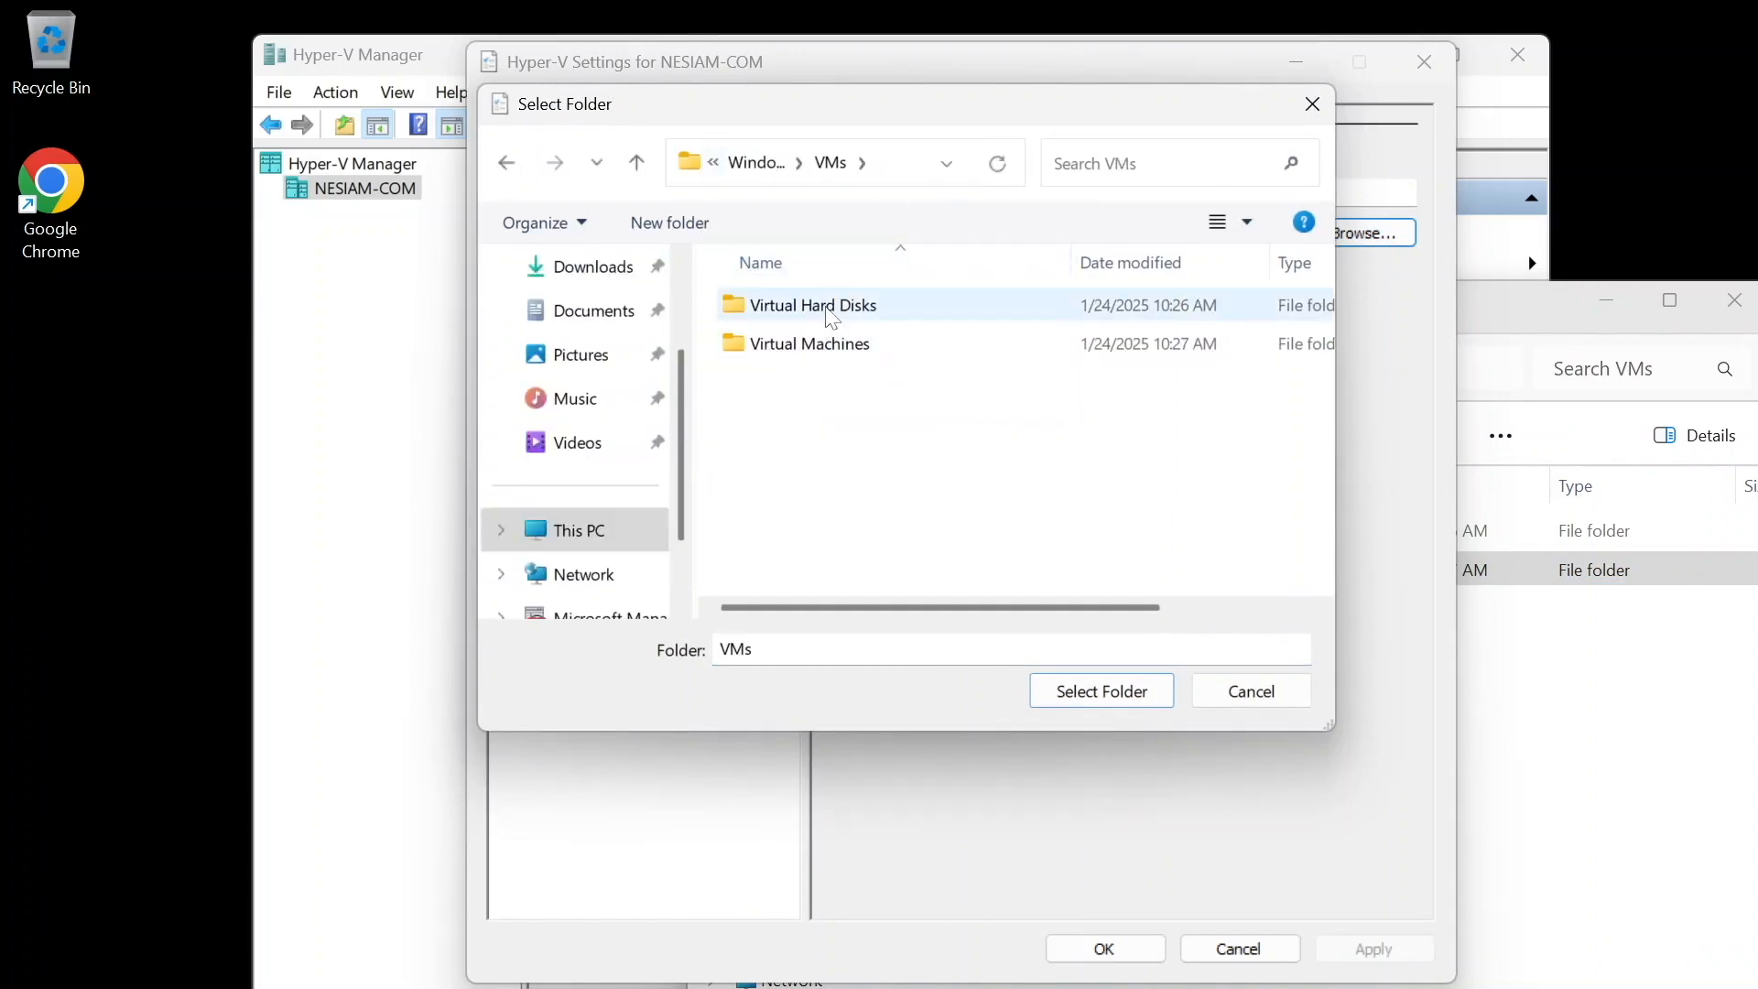
{"action": "double_click", "coordinate": [831, 309]}
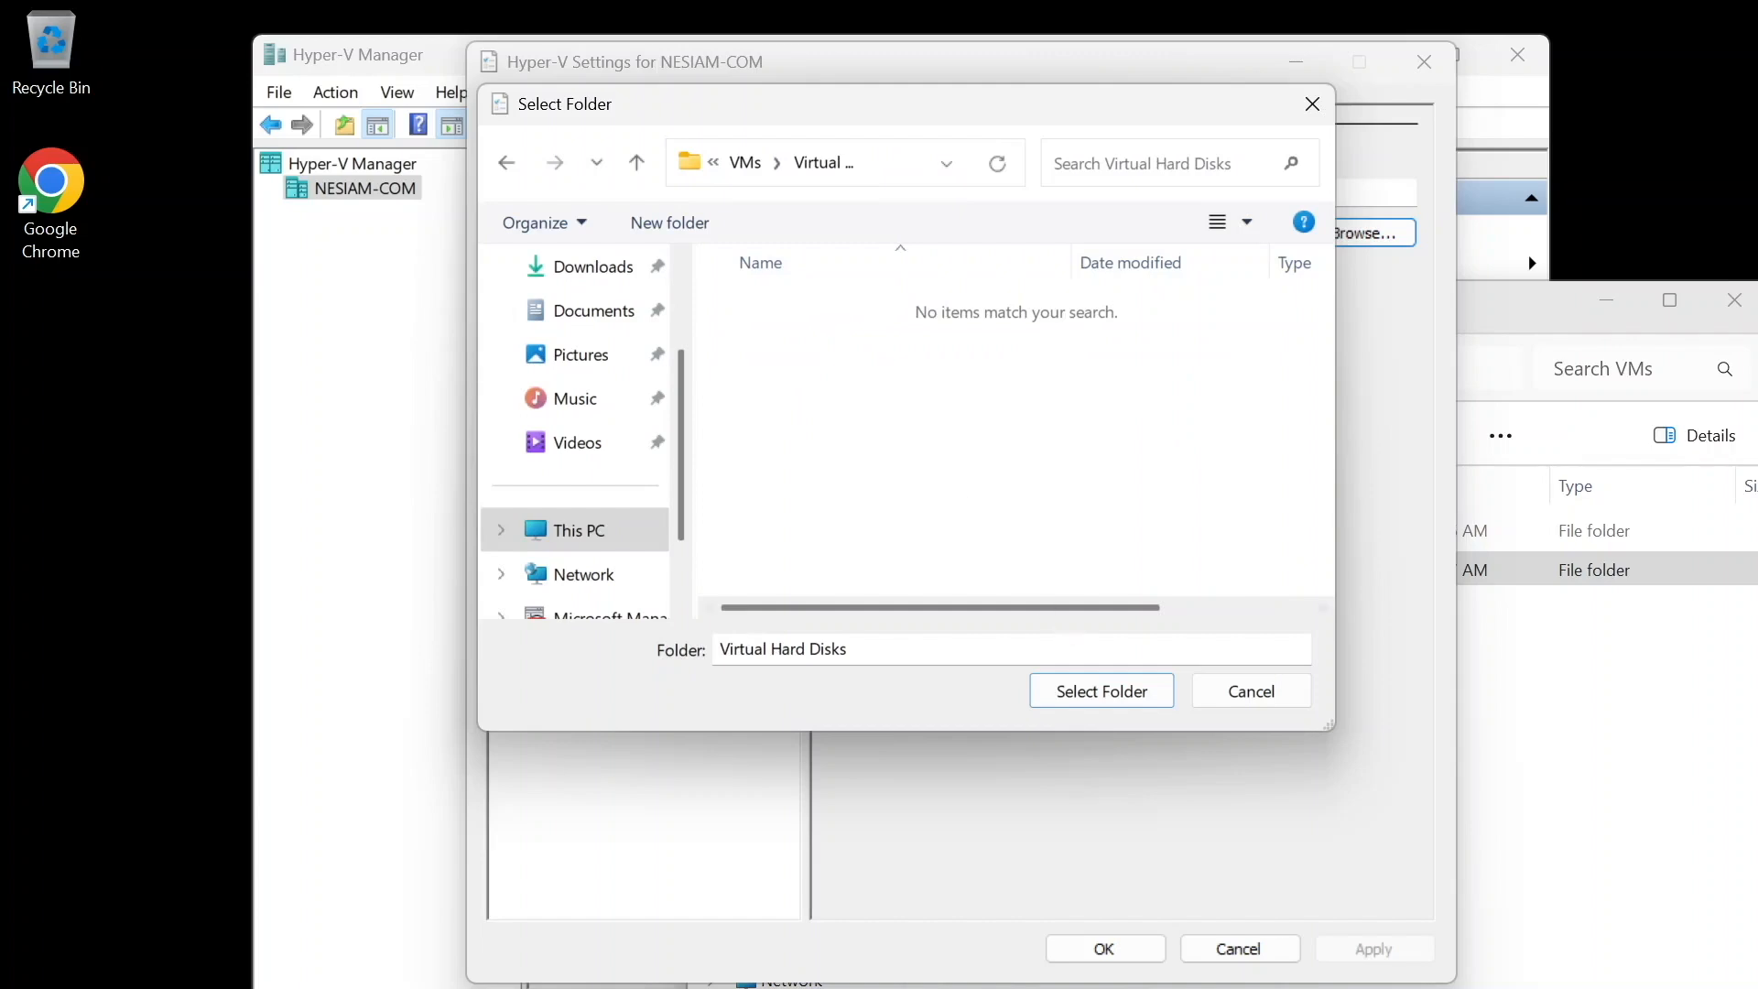
{"action": "left_click", "coordinate": [1118, 685]}
{"action": "left_click", "coordinate": [1339, 943]}
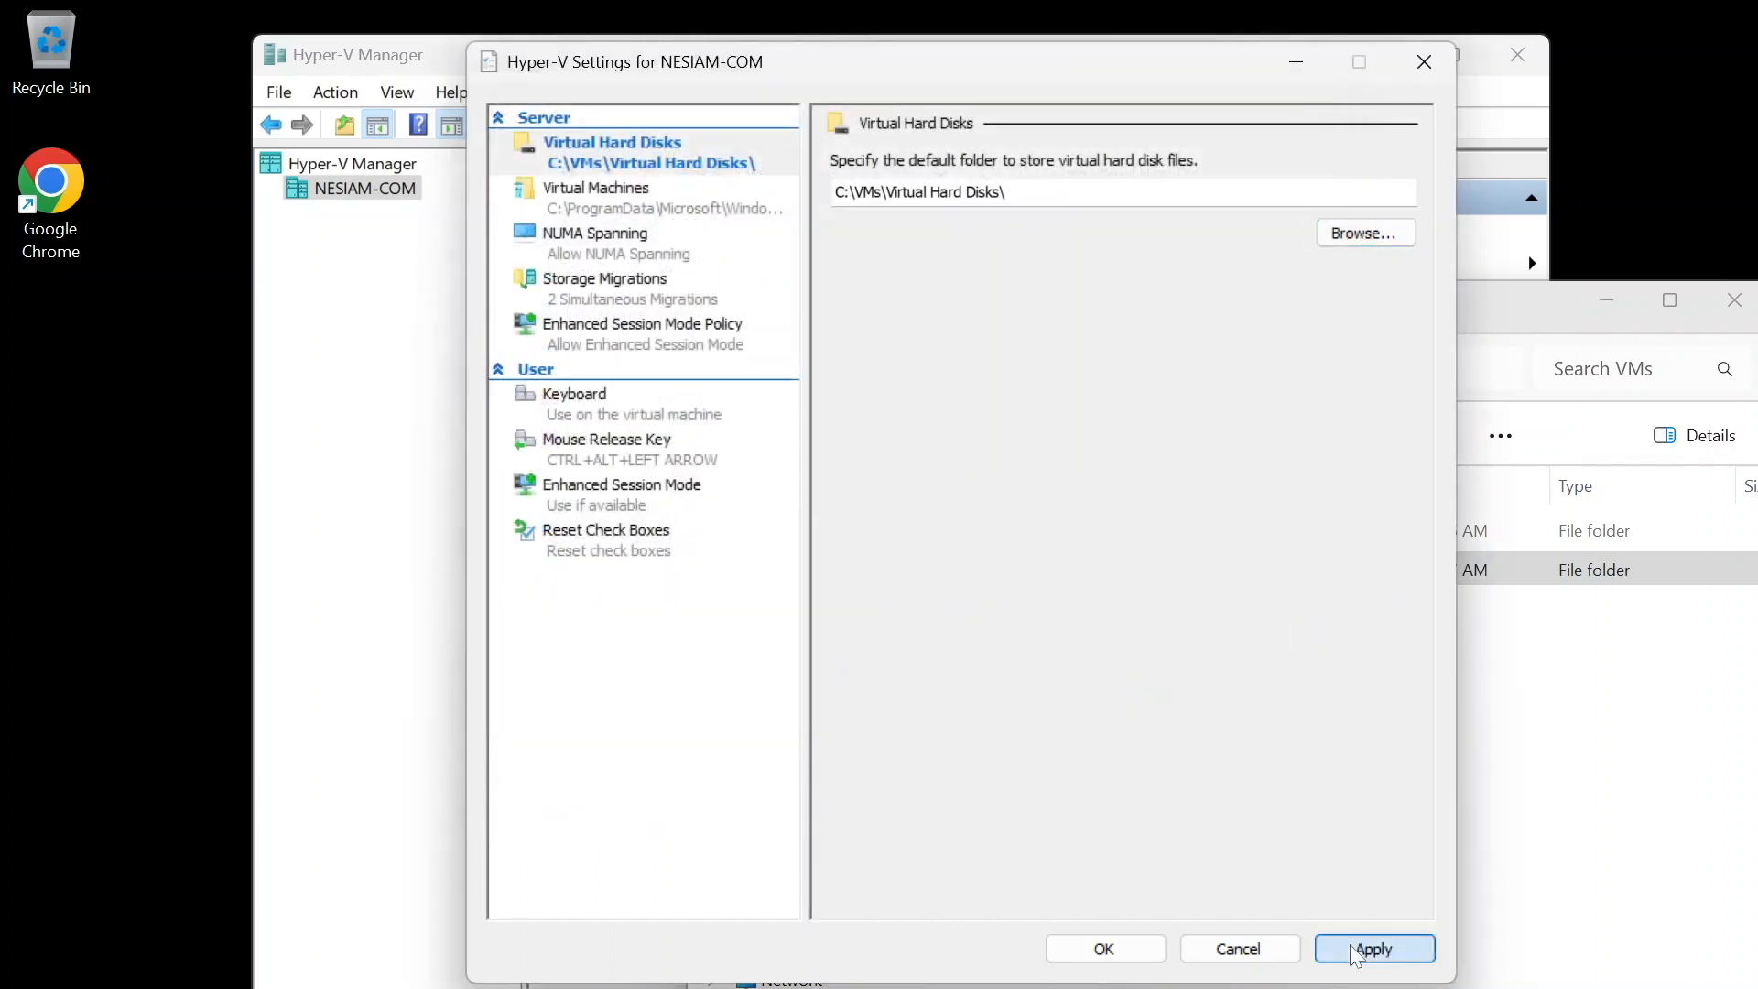
- Set the default folder for virtual machine configuration files to C:\VMs\Virtual Machines and apply the change
{"action": "left_click", "coordinate": [665, 215]}
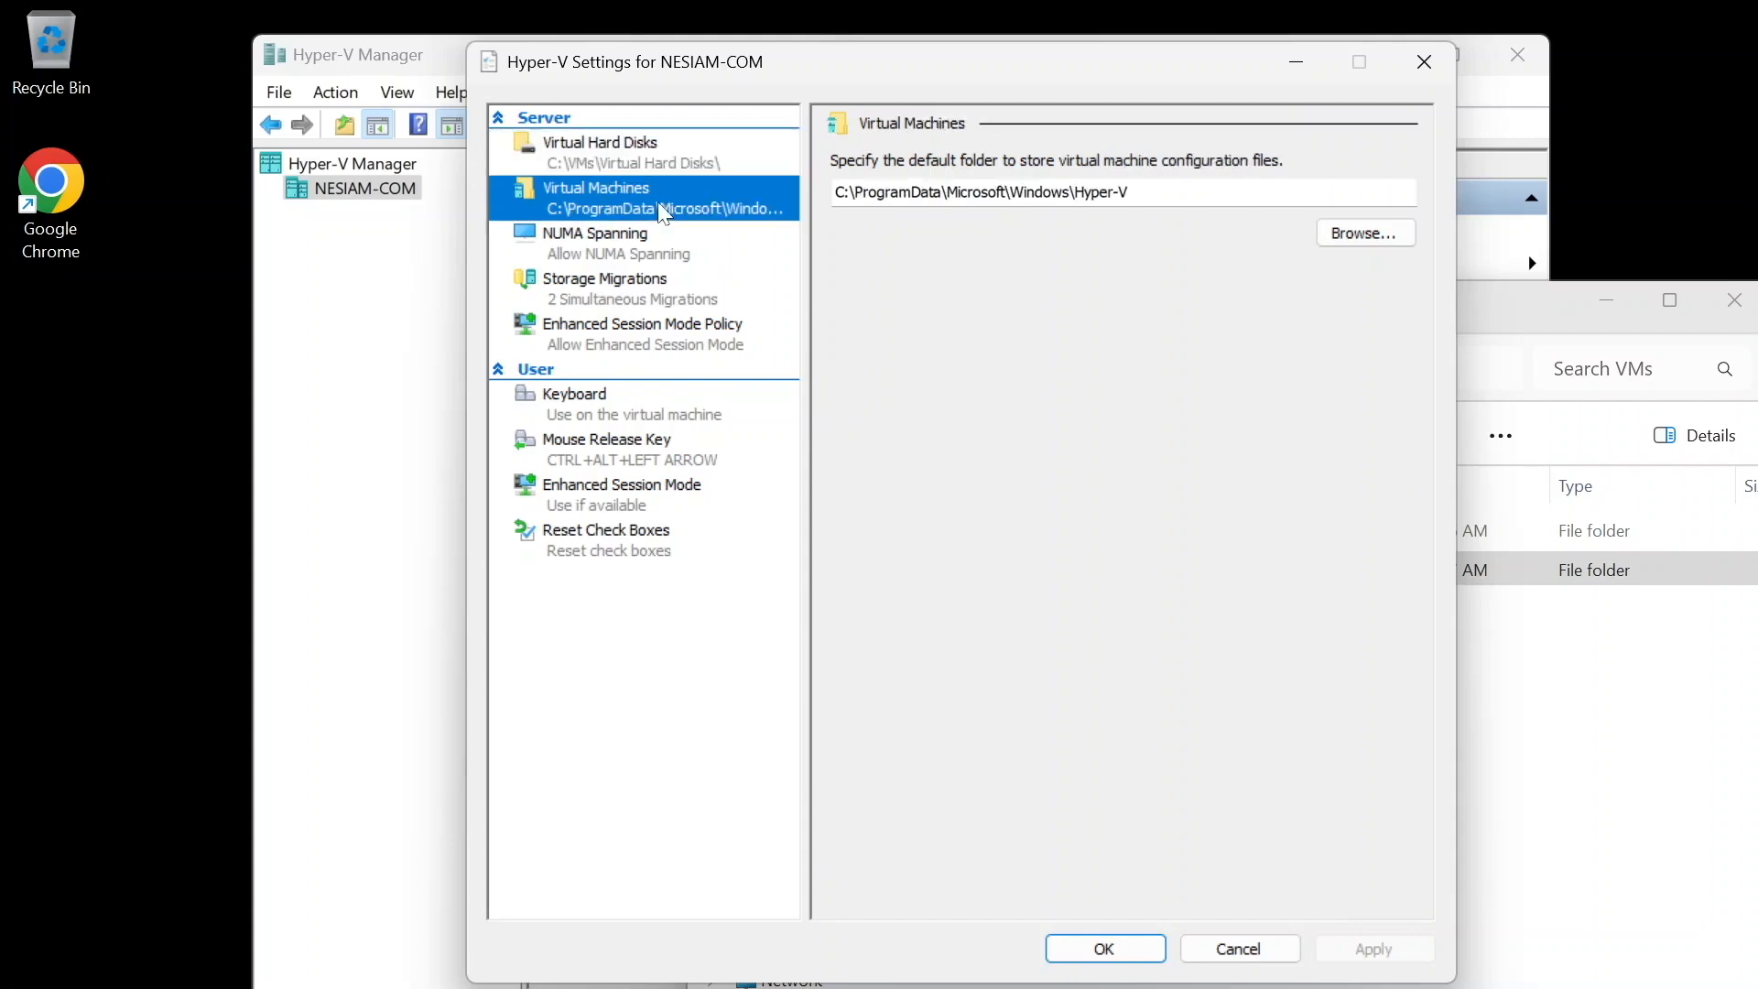
{"action": "left_click", "coordinate": [1339, 235]}
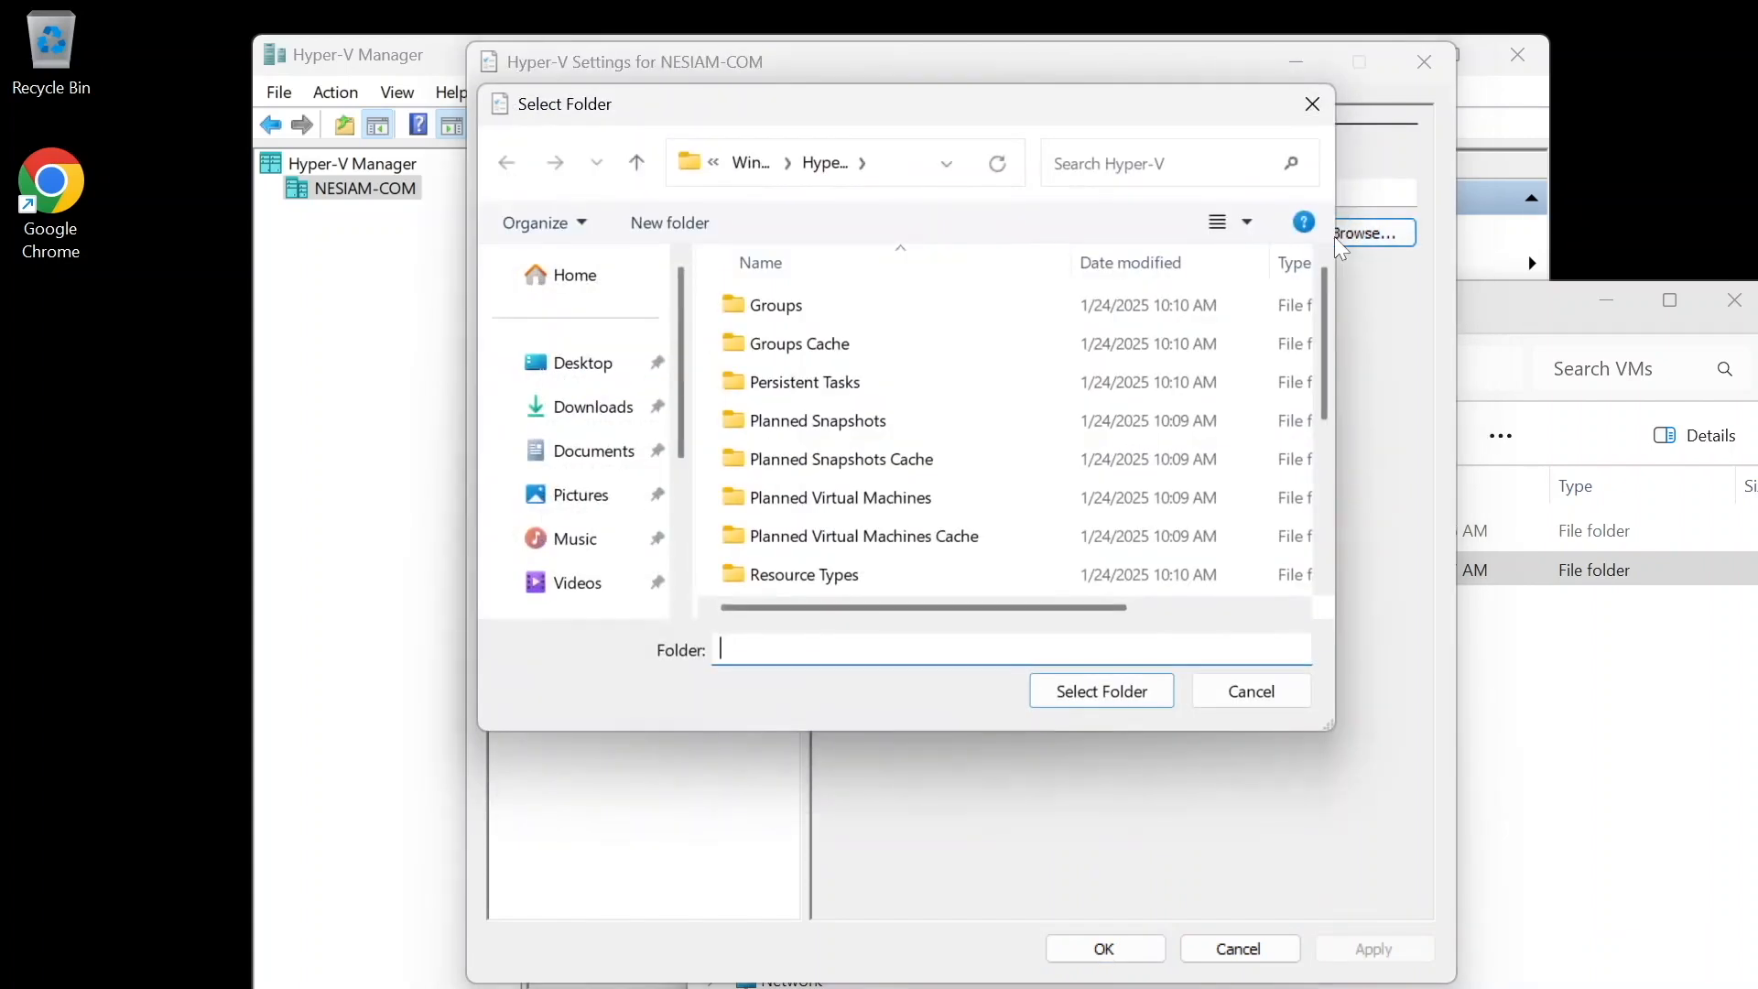
{"action": "left_click", "coordinate": [895, 167]}
{"action": "type", "text": "c:\\"}
{"action": "key", "text": "Return"}
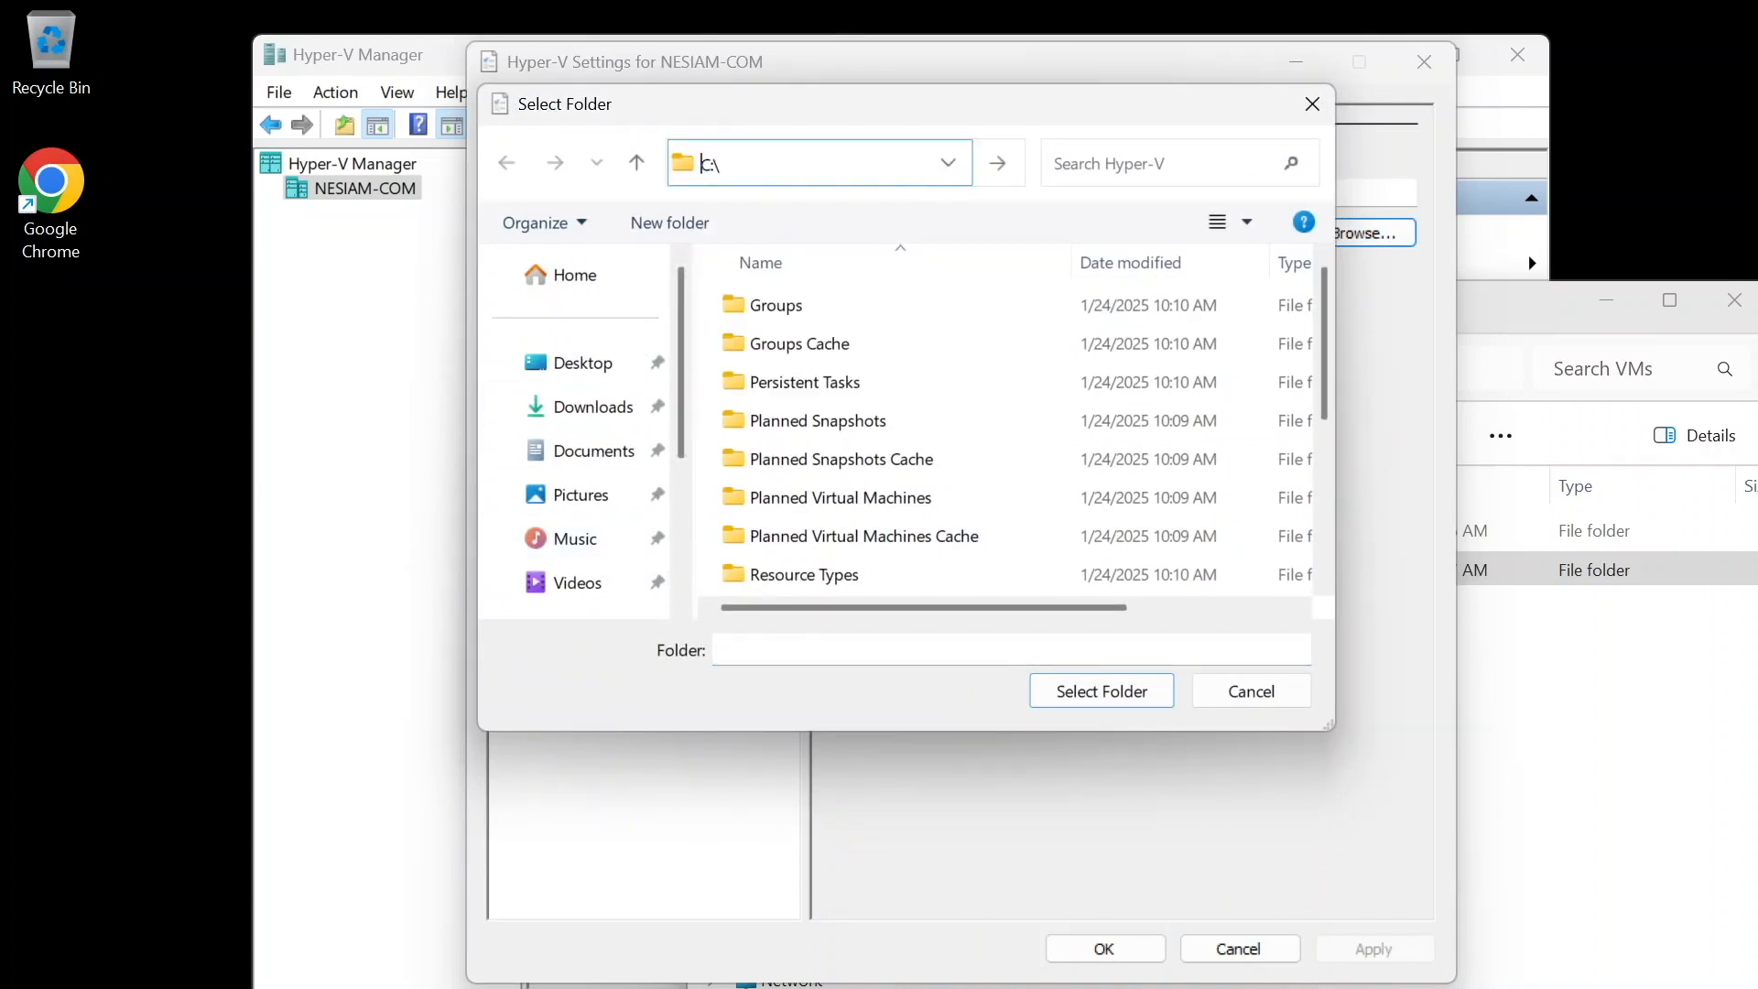
{"action": "double_click", "coordinate": [782, 547]}
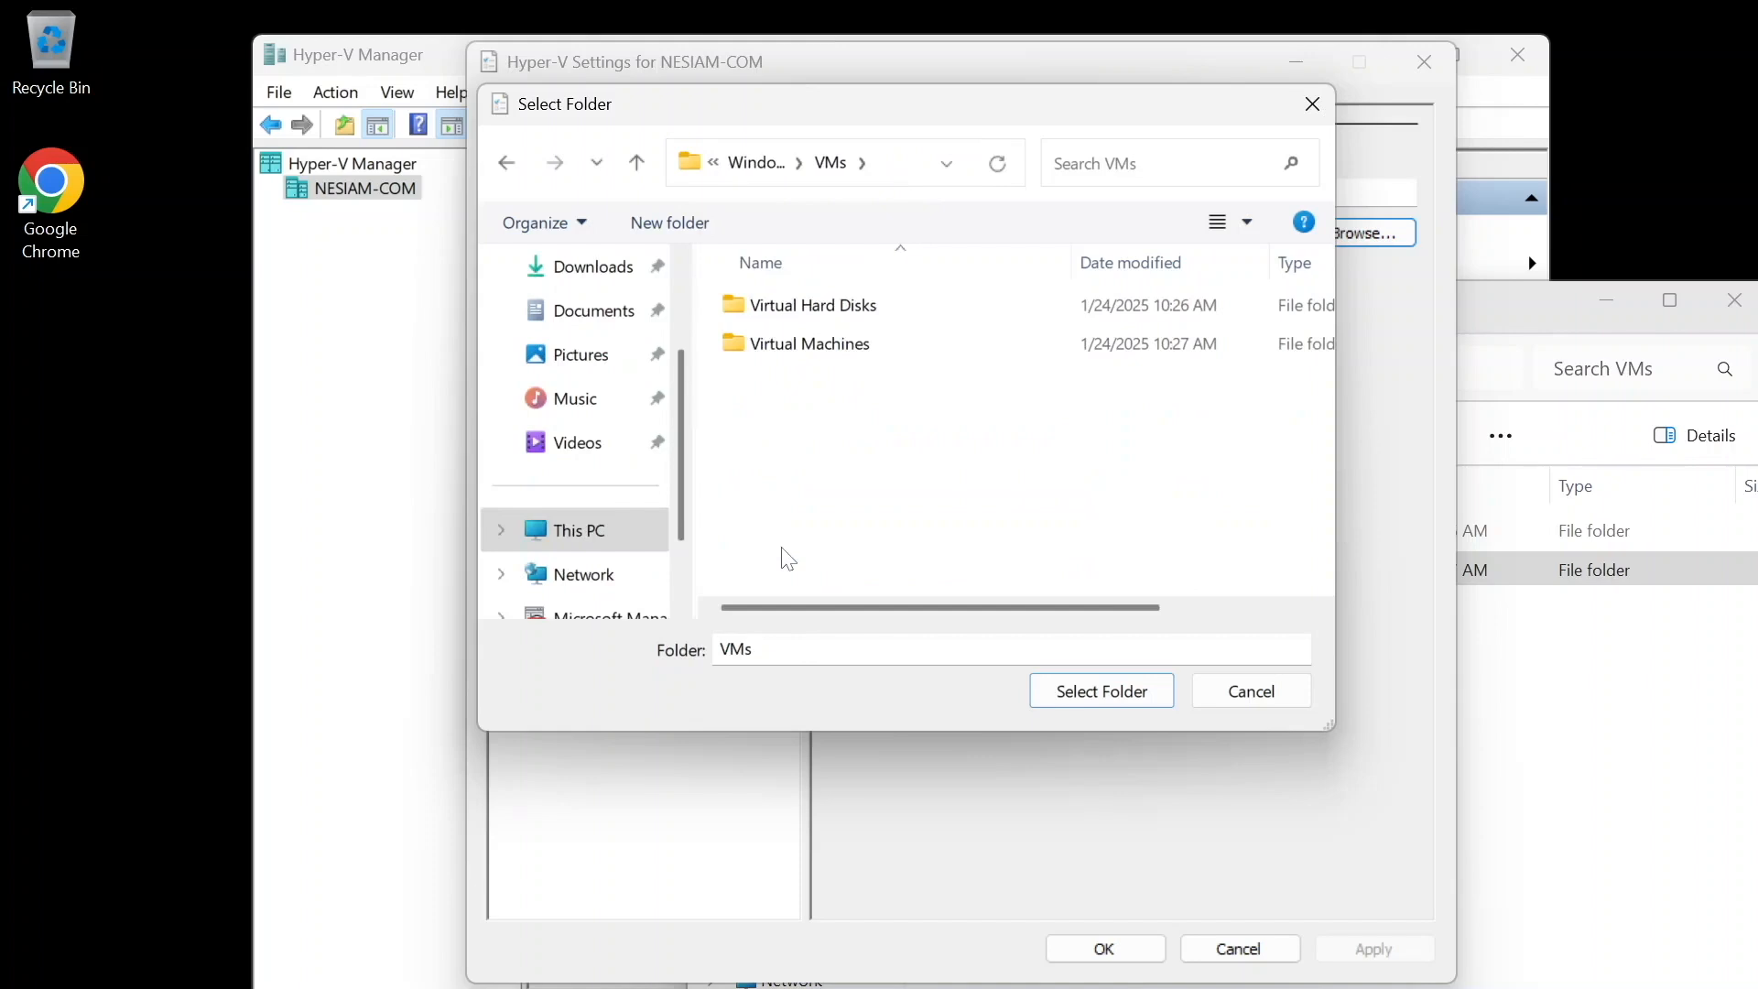
{"action": "double_click", "coordinate": [795, 347]}
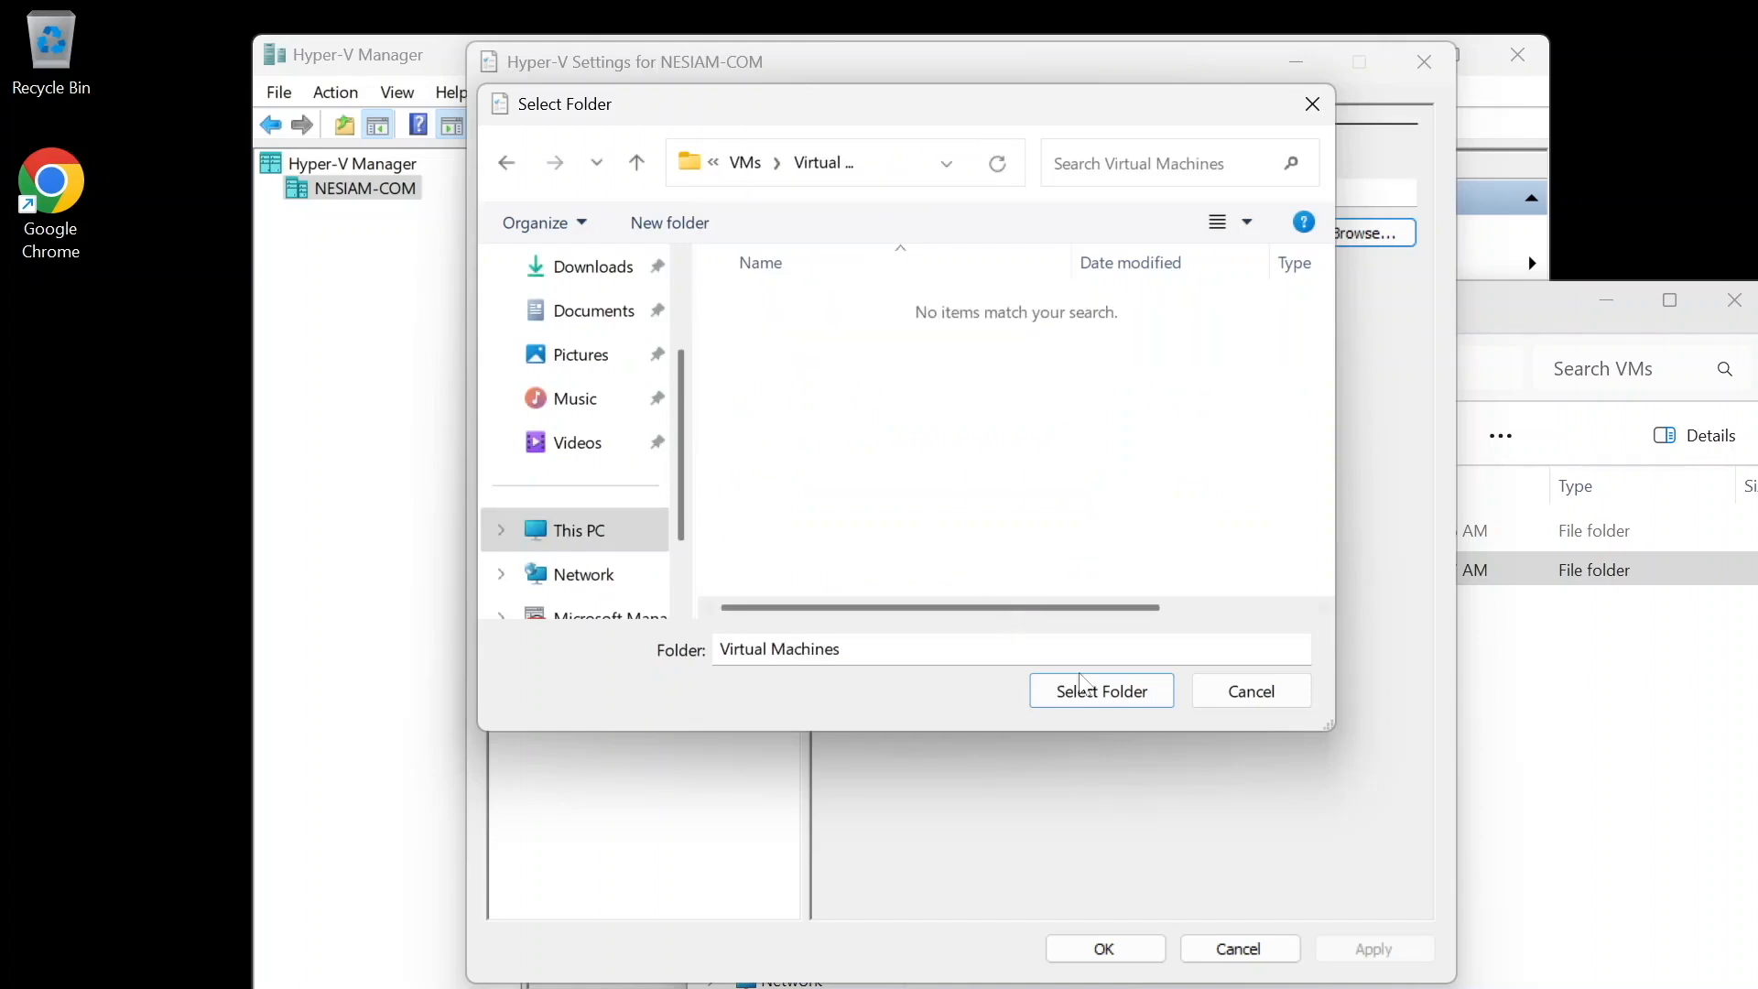
{"action": "left_click", "coordinate": [1103, 694]}
{"action": "left_click", "coordinate": [1374, 950]}
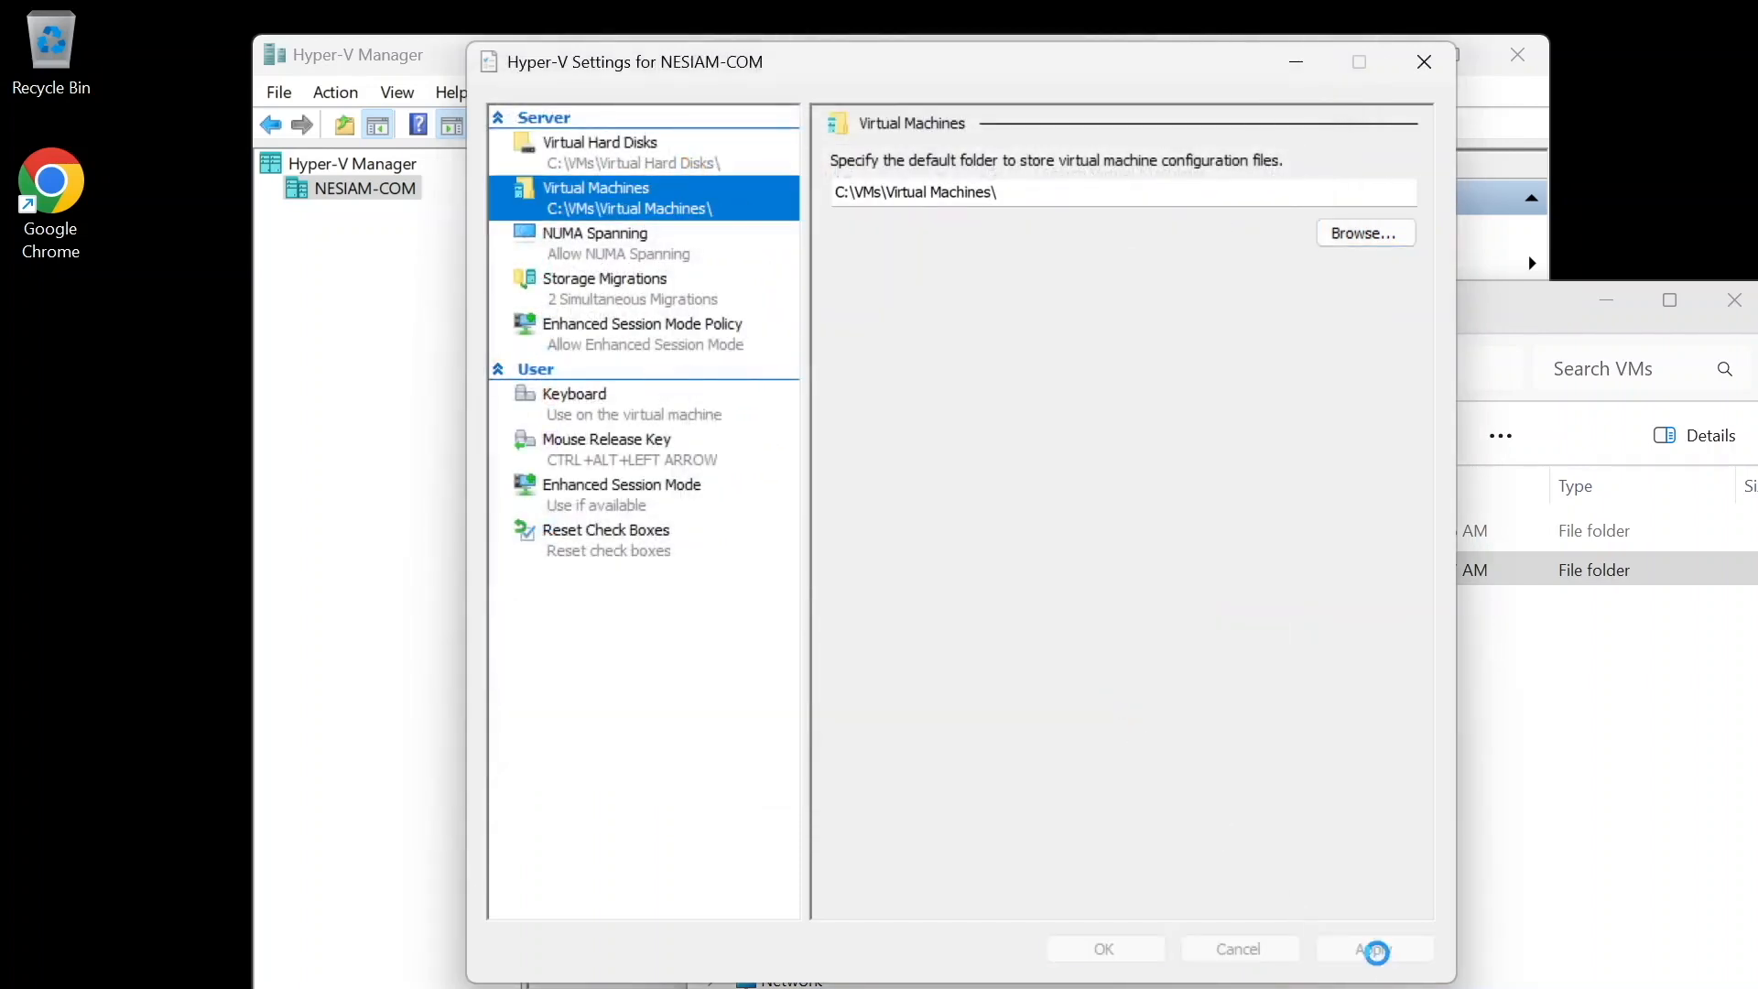
- Close the Hyper-V Settings and the File Explorer window, and reposition the Hyper-V Manager window on the desktop
{"action": "left_click", "coordinate": [1120, 945]}
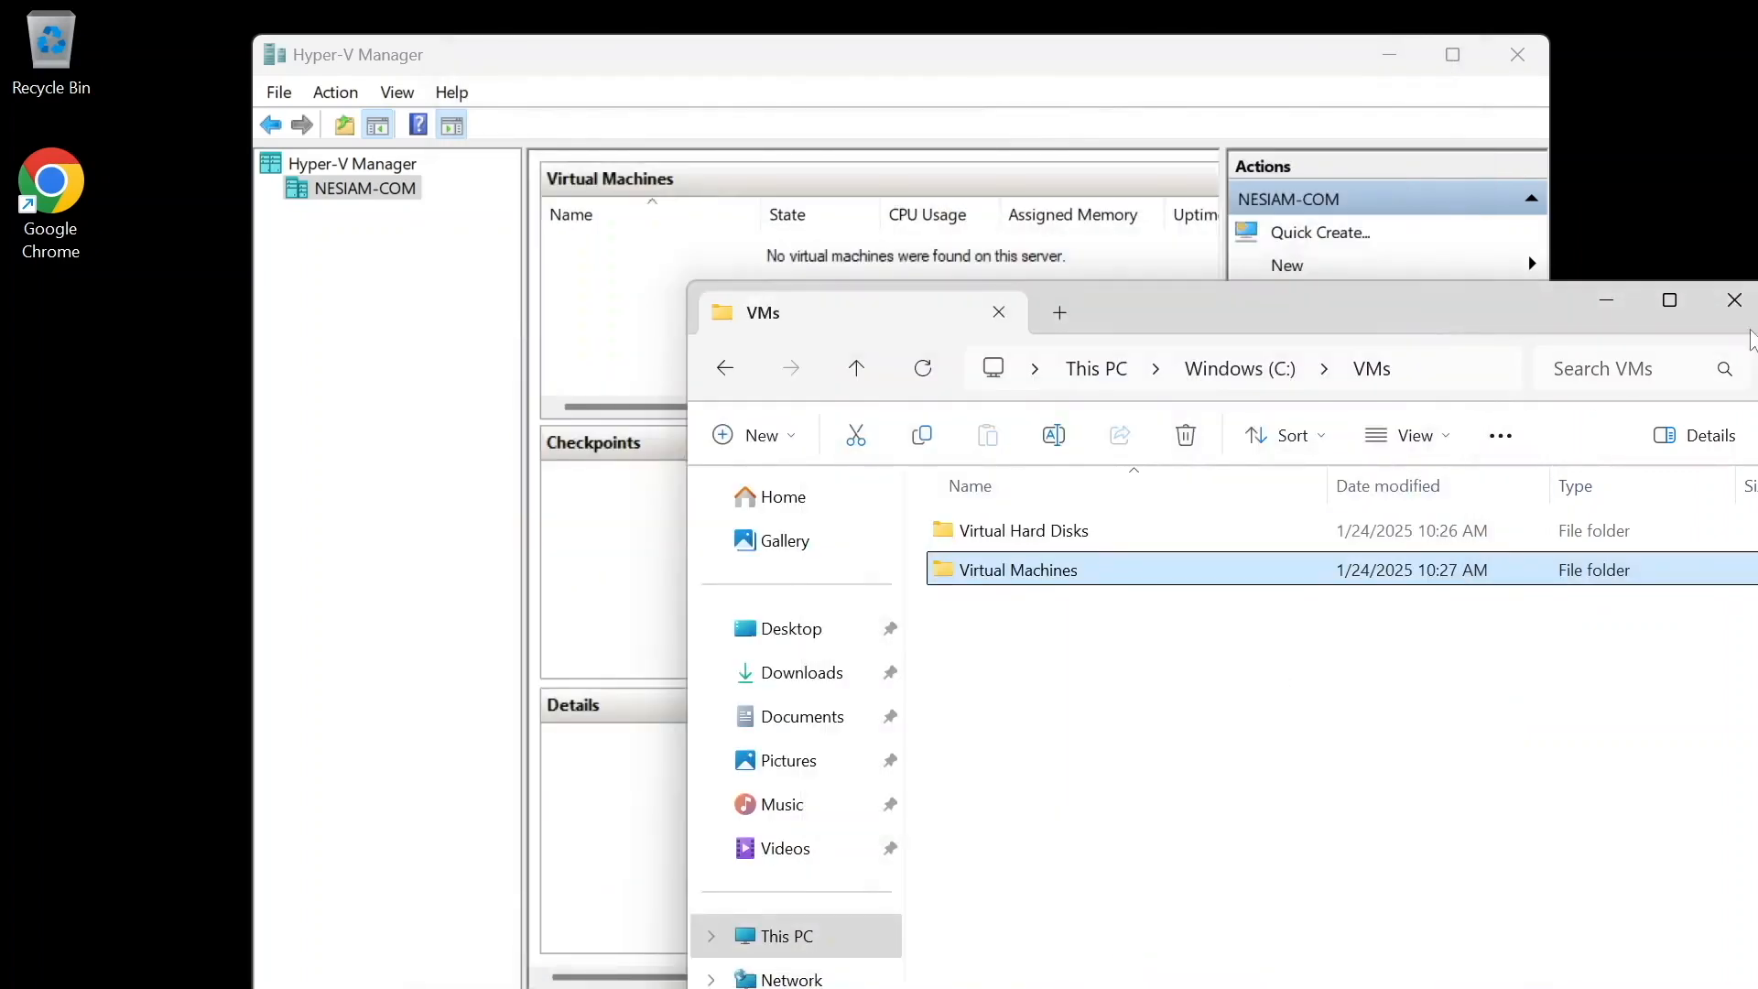
{"action": "left_click", "coordinate": [1735, 300]}
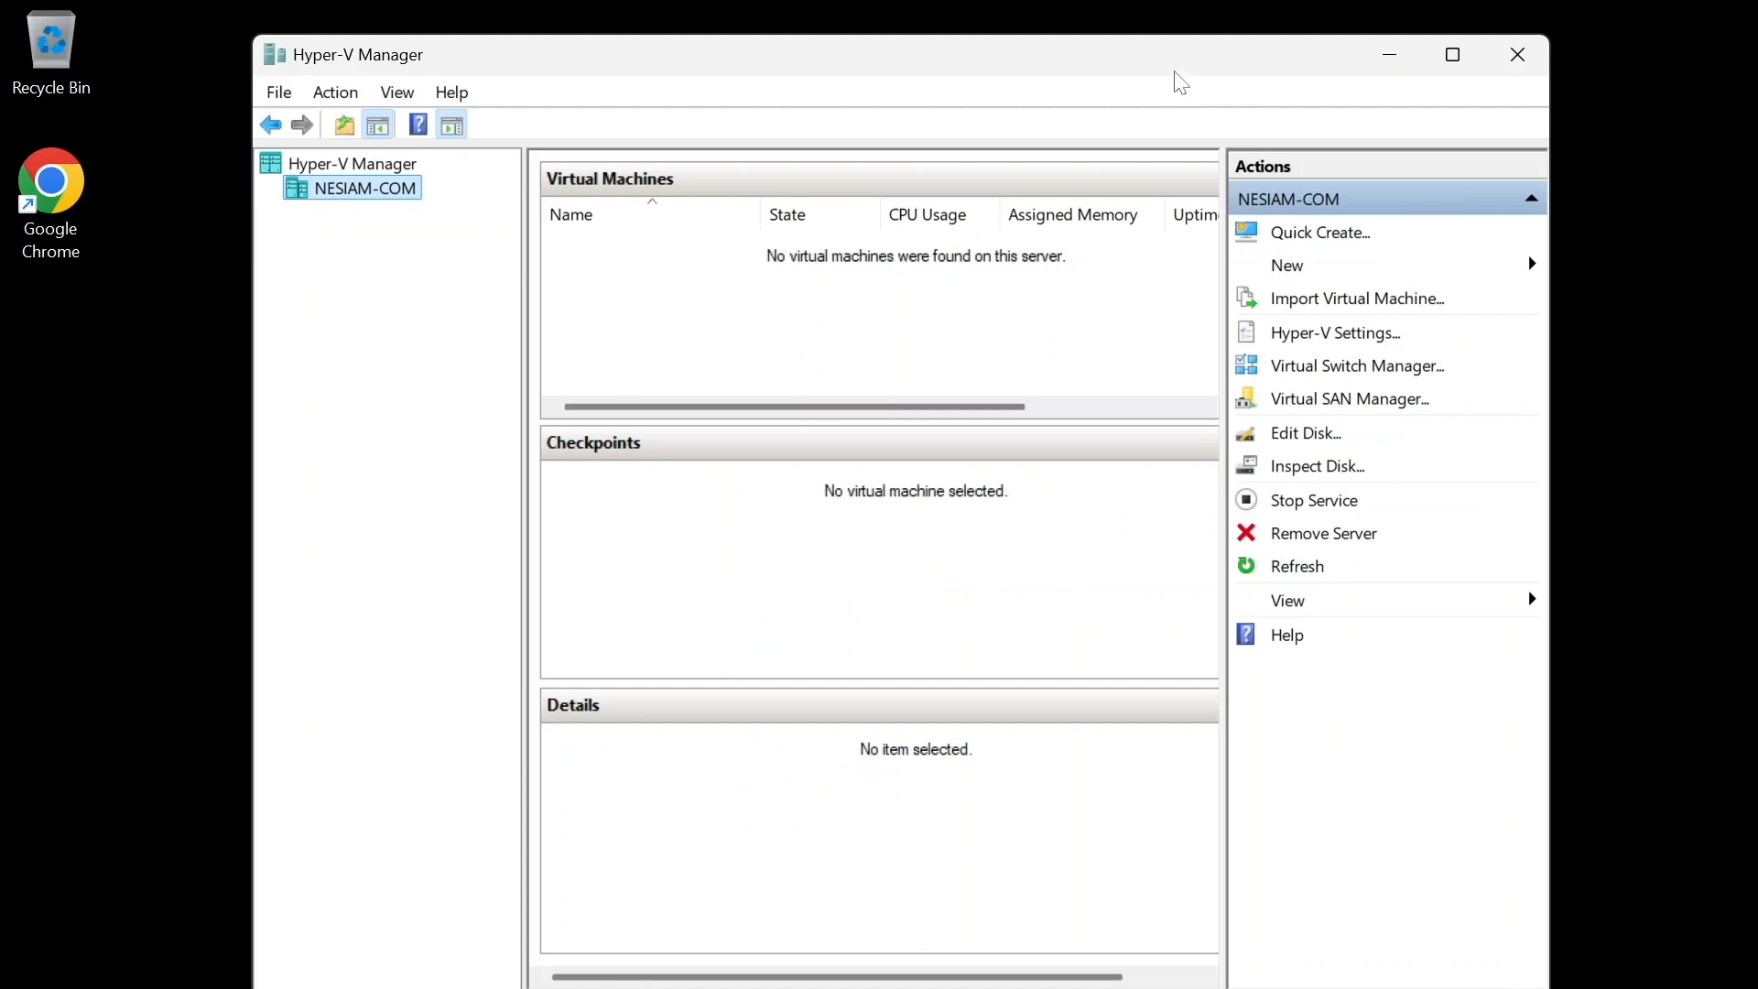
{"action": "left_click_drag", "start_coordinate": [1173, 69], "coordinate": [1032, 55]}
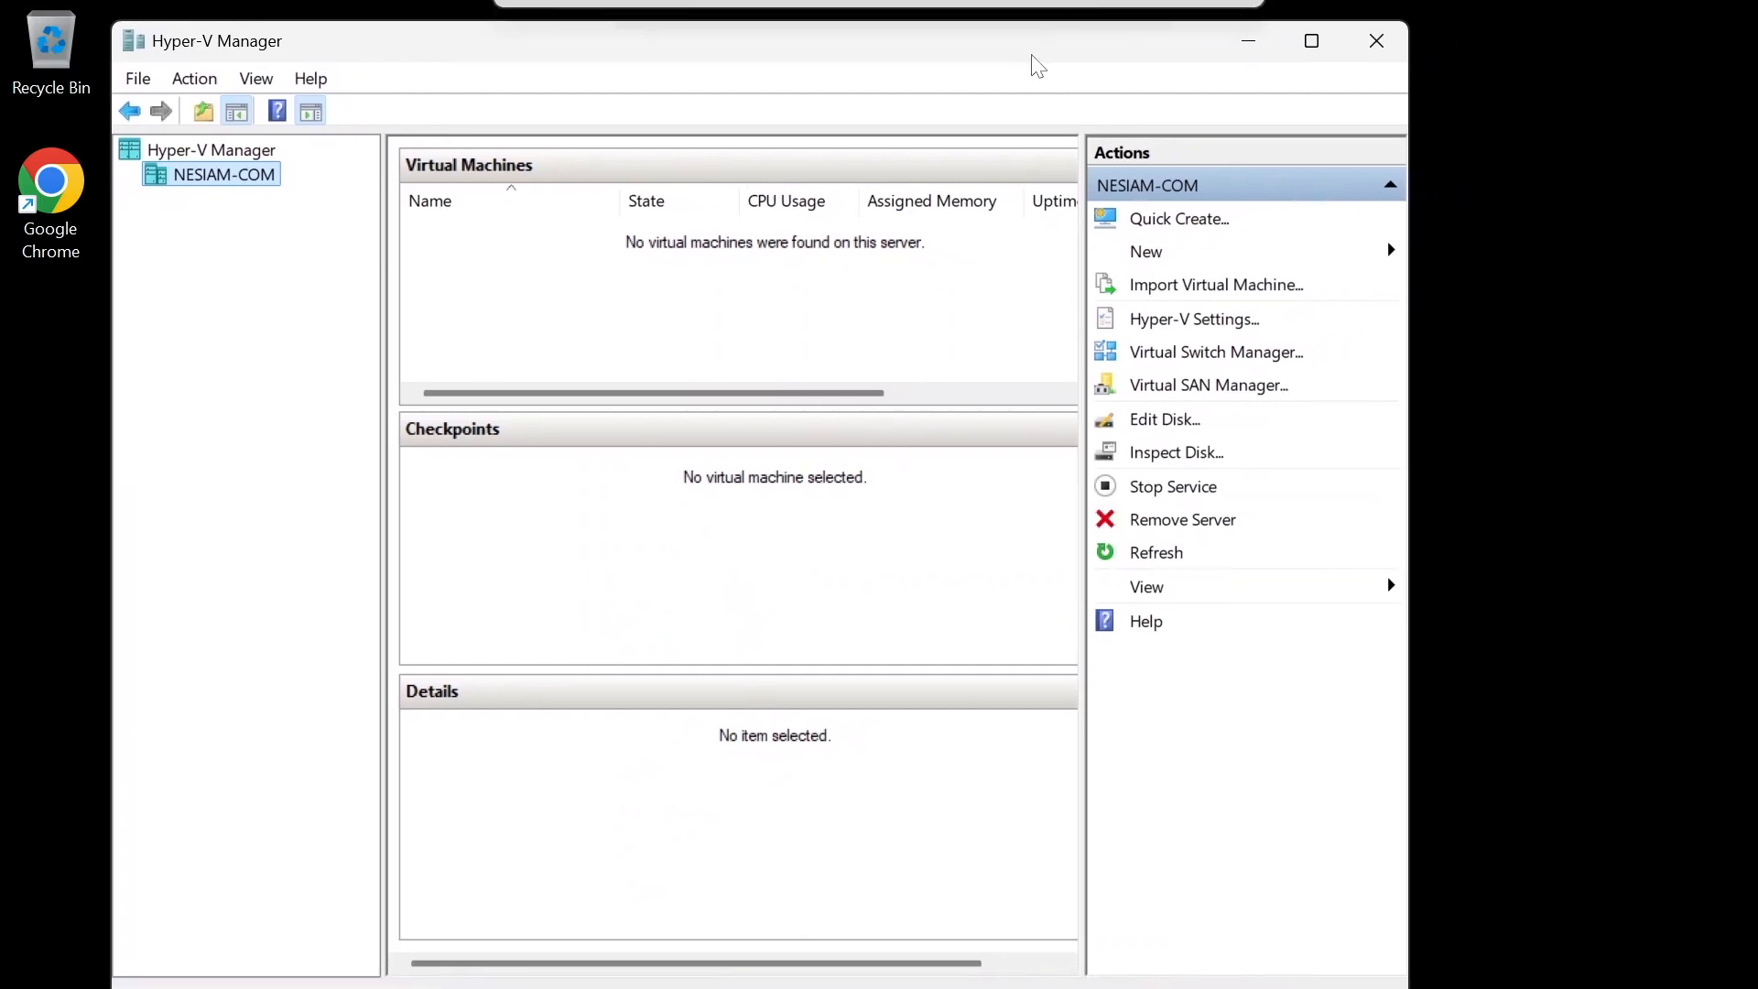